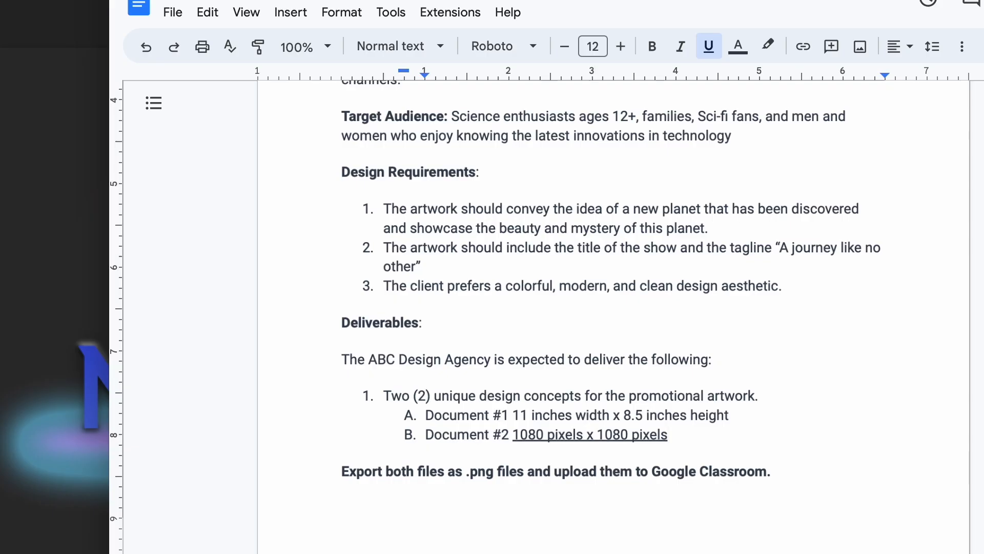
# Examine the layer stack and layer effects of the finished New Planet artwork.
pyautogui.click(291, 61)
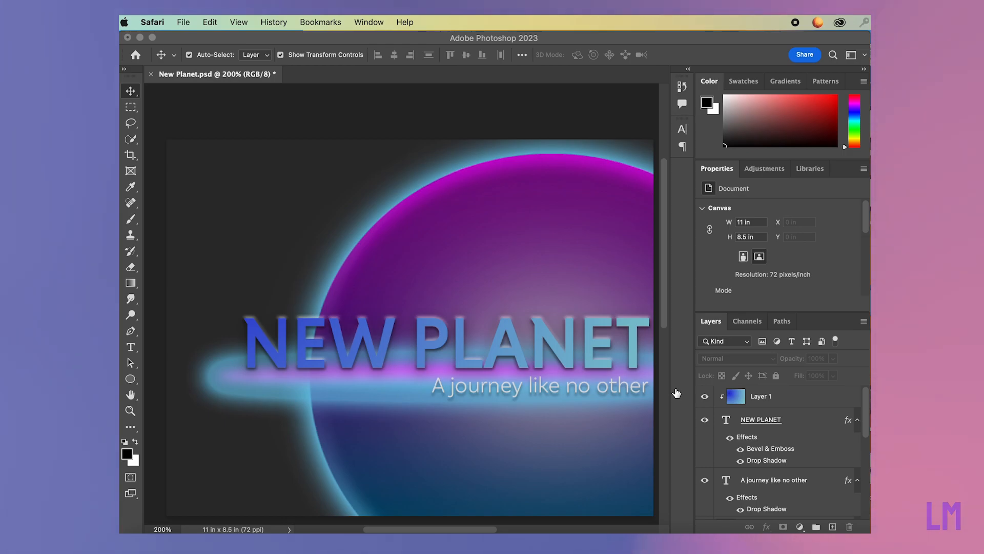
pyautogui.scroll(-2, 774, 480)
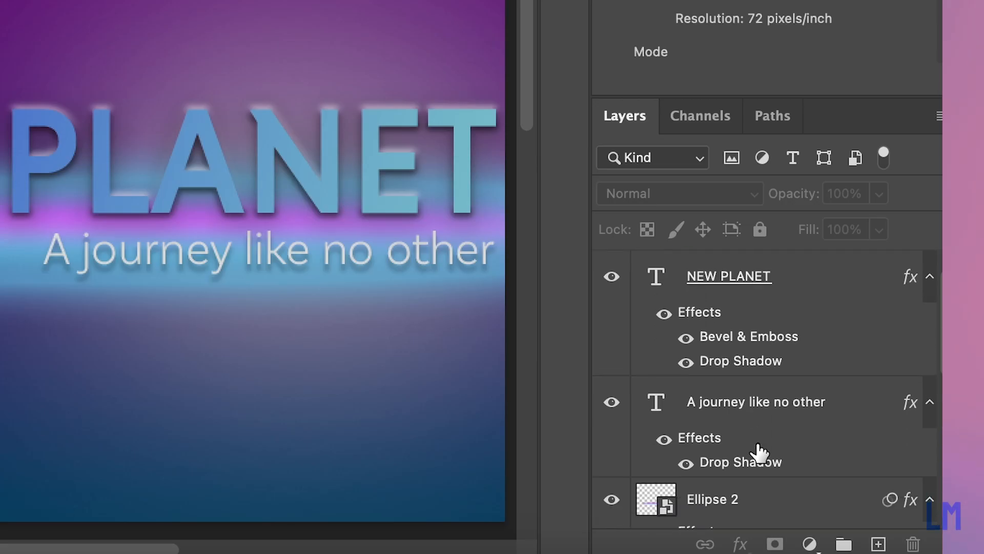
pyautogui.scroll(-5, 760, 453)
pyautogui.scroll(-5, 759, 451)
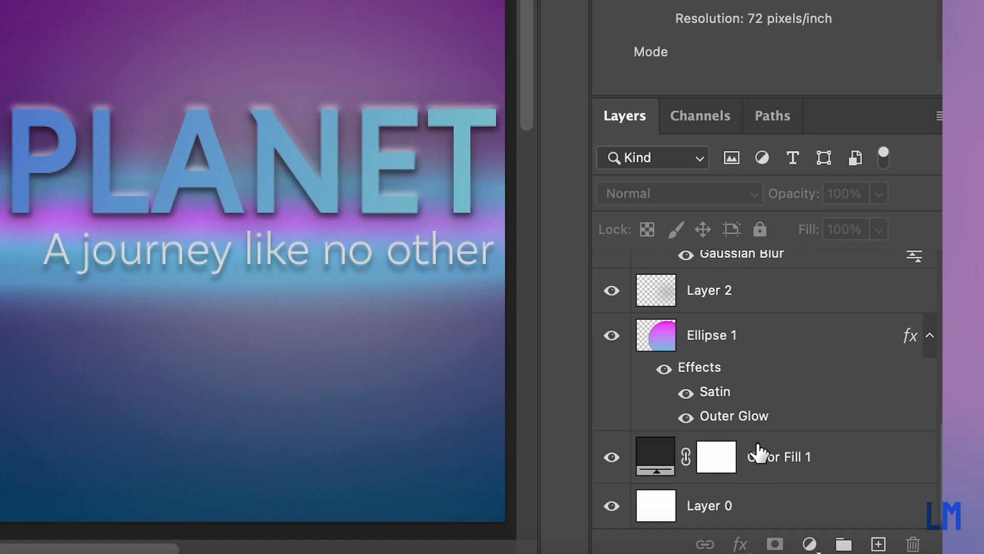
pyautogui.scroll(5, 758, 452)
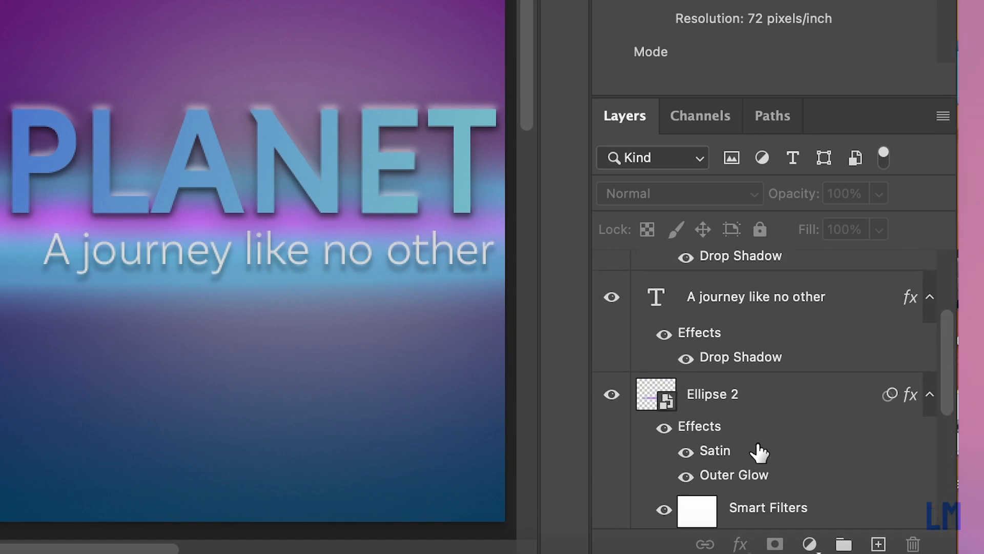
pyautogui.scroll(3, 760, 452)
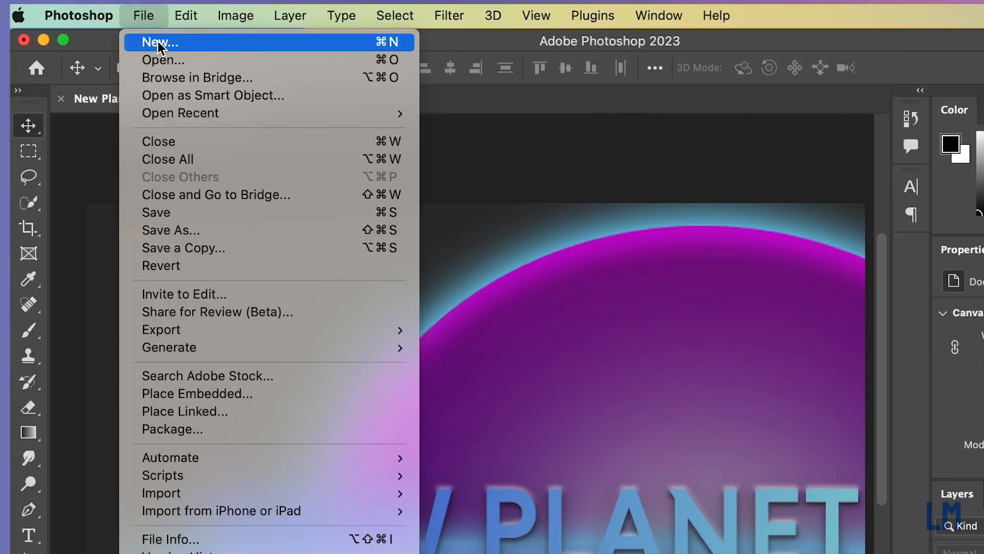
# Create a document named New Planet 2, 11 by 8.5 inches at 72 pixels/inch, in RGB Color with a white background.
pyautogui.click(158, 39)
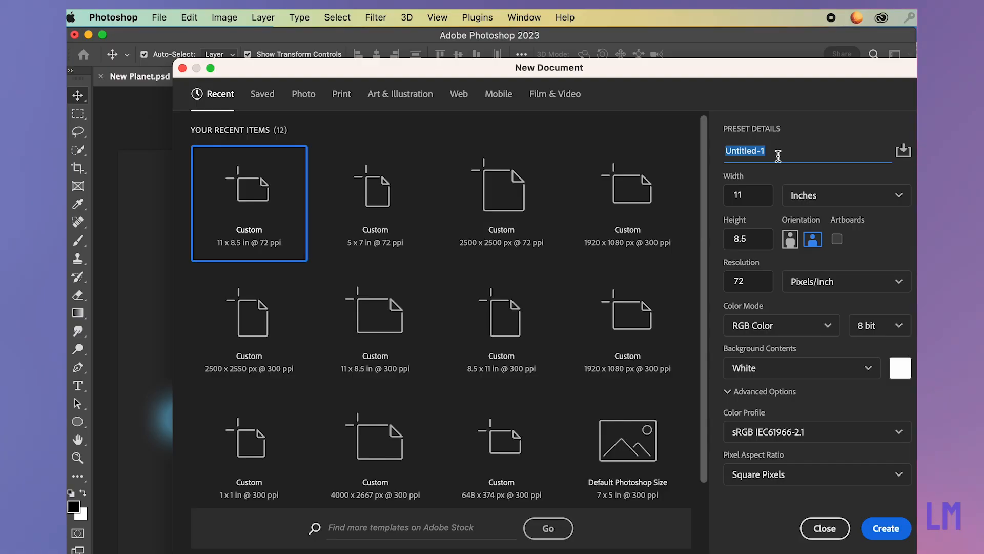
pyautogui.write('New Plan')
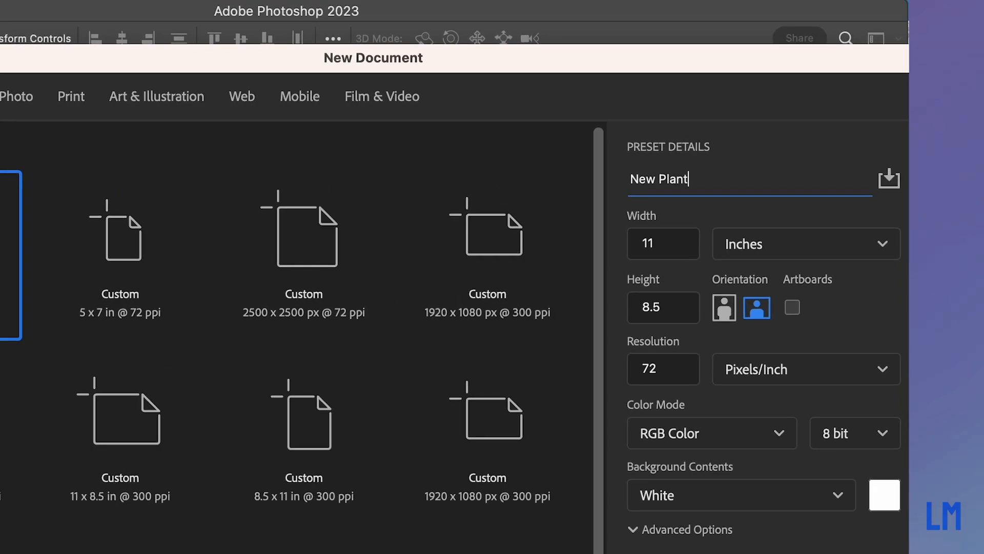
pyautogui.write('et 2')
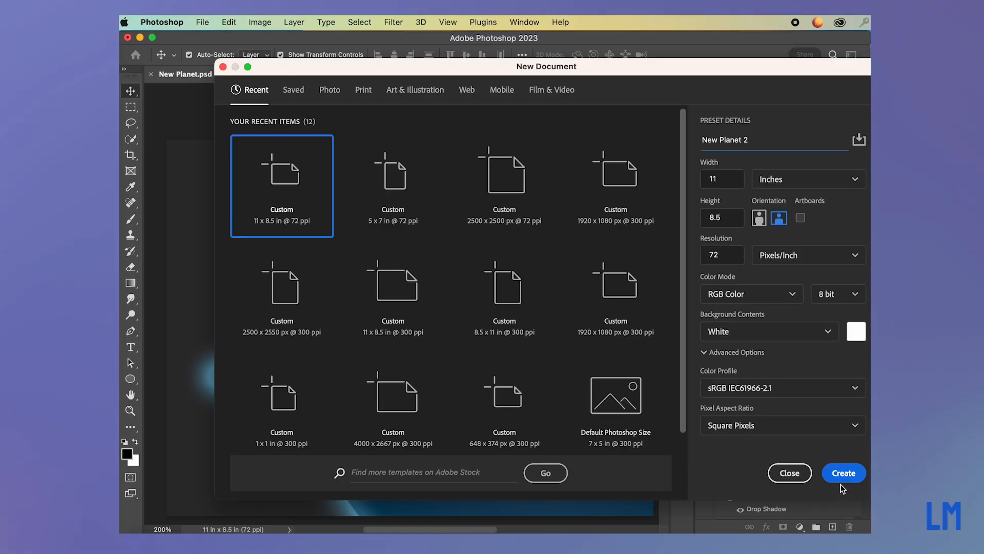
pyautogui.click(841, 474)
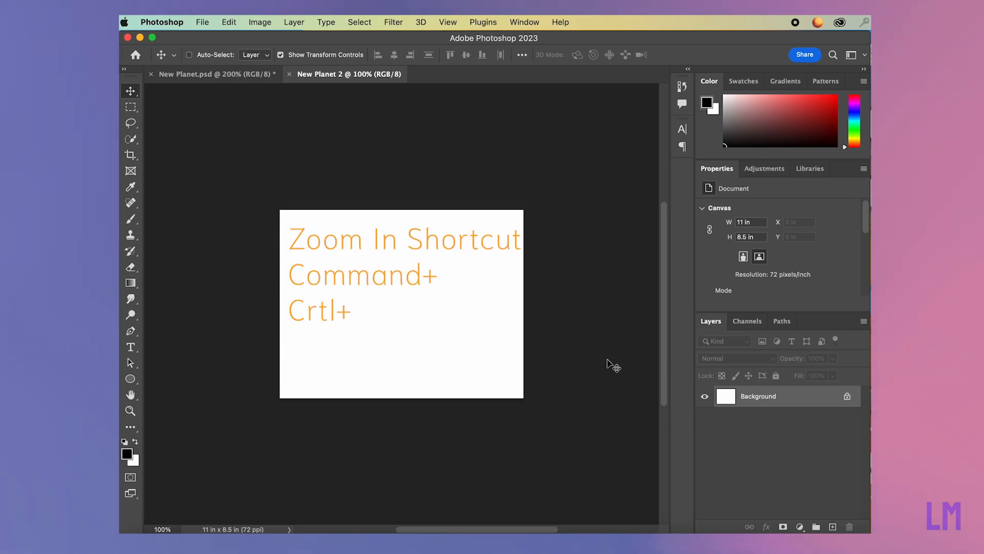
# Unlock the Background layer and commit its free transform at the original size.
pyautogui.press('super+plus')
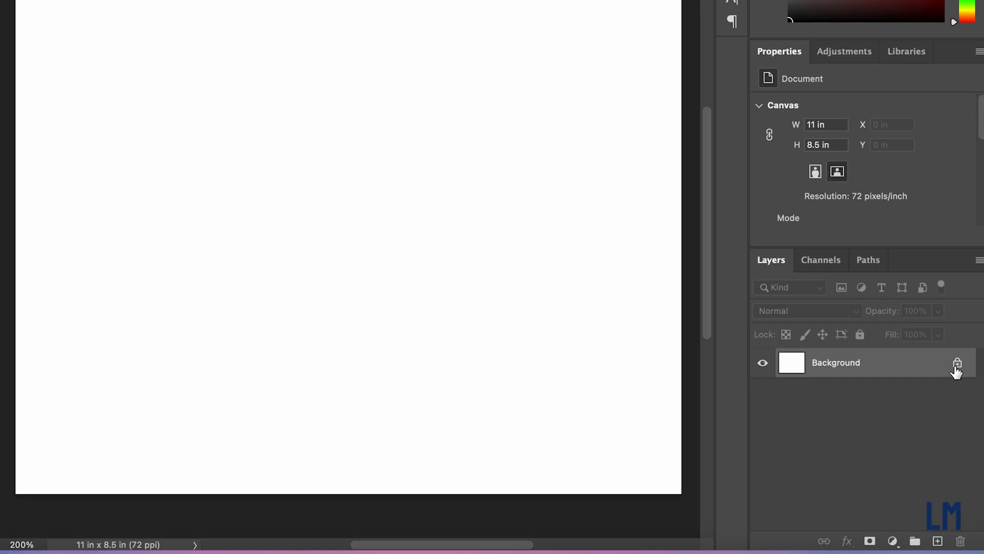
pyautogui.click(848, 396)
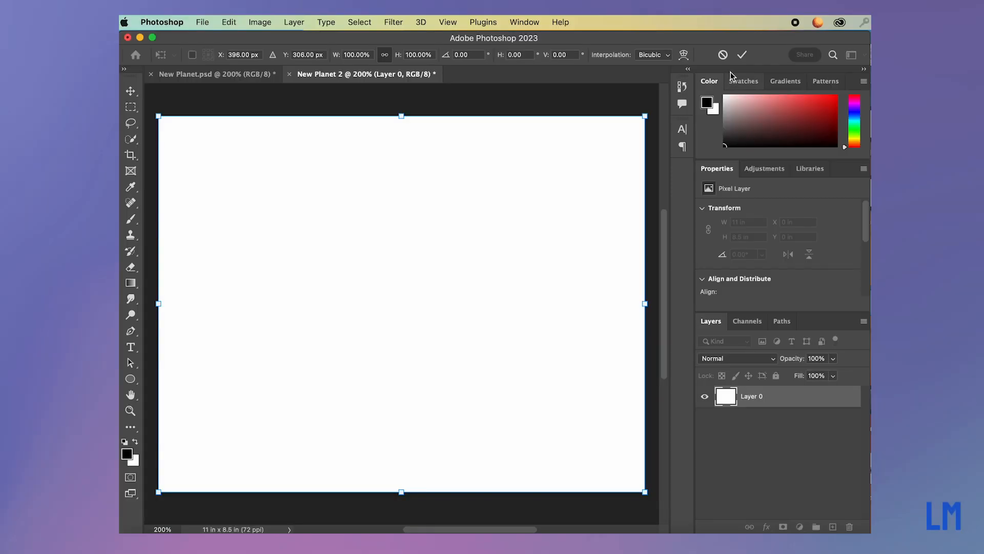
pyautogui.press('super+t')
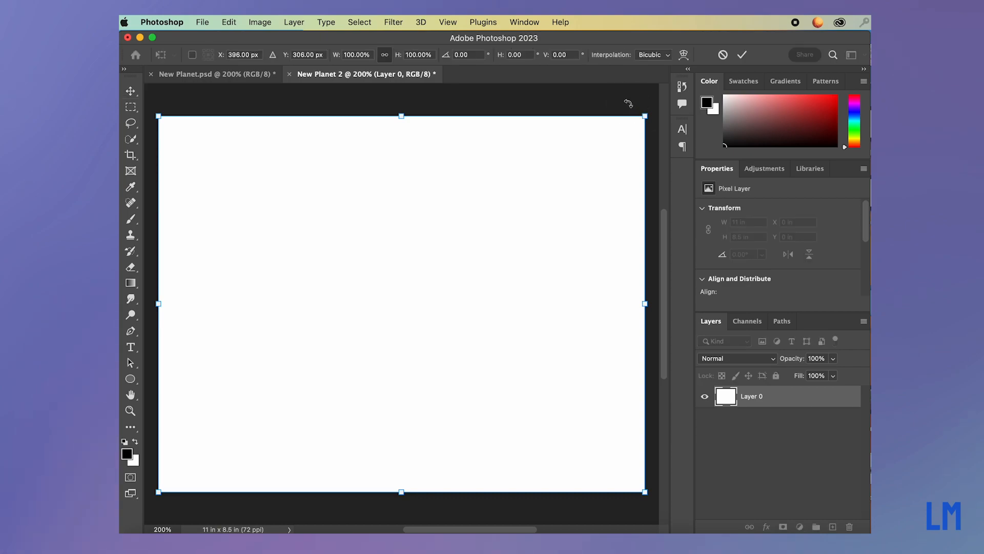
pyautogui.click(741, 55)
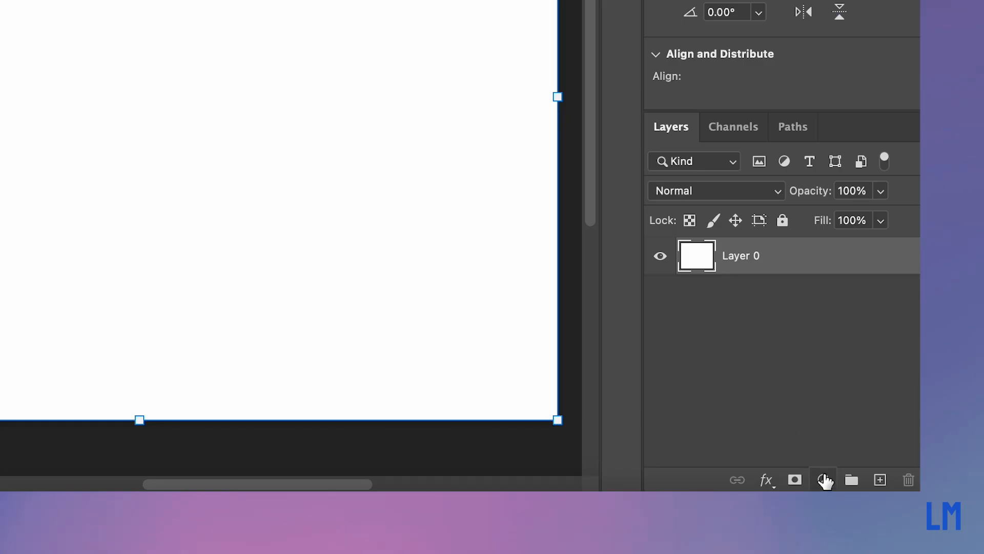
# Add a Solid Color fill layer in dark gray, hex 202020, above the white layer.
pyautogui.click(824, 482)
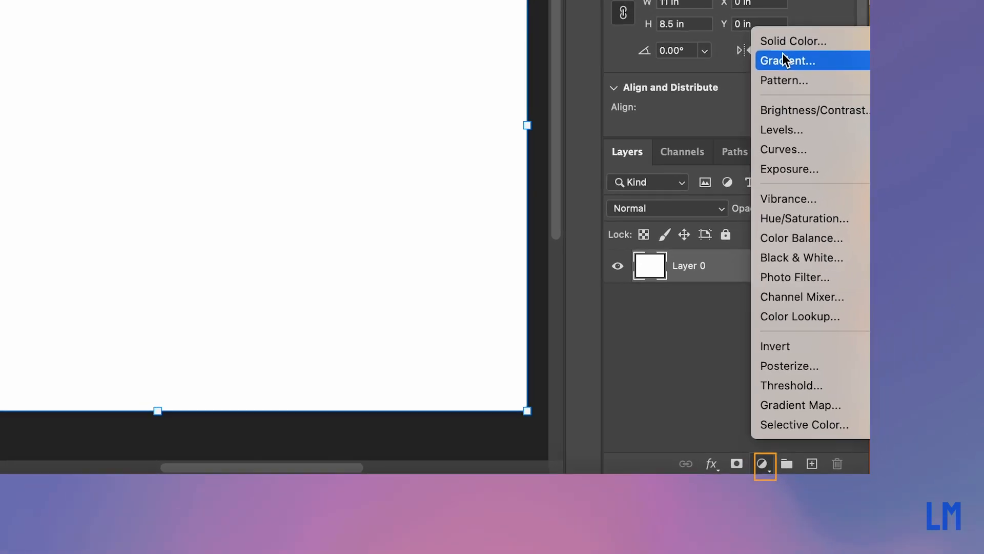
pyautogui.click(852, 6)
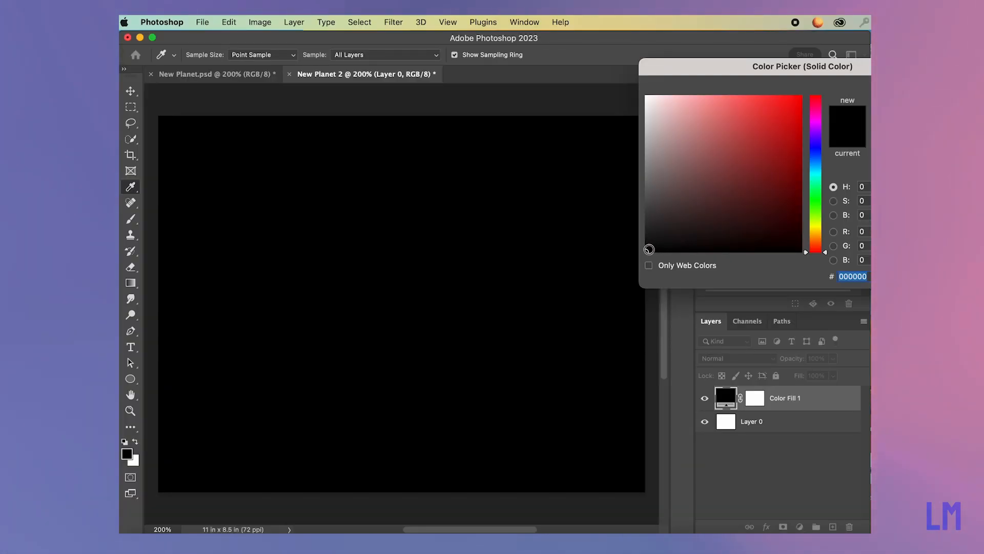
pyautogui.moveTo(747, 63); pyautogui.dragTo(666, 61)
pyautogui.moveTo(564, 249)
pyautogui.mouseDown()
pyautogui.moveTo(564, 229)
pyautogui.moveTo(589, 216)
pyautogui.moveTo(565, 231)
pyautogui.mouseUp()
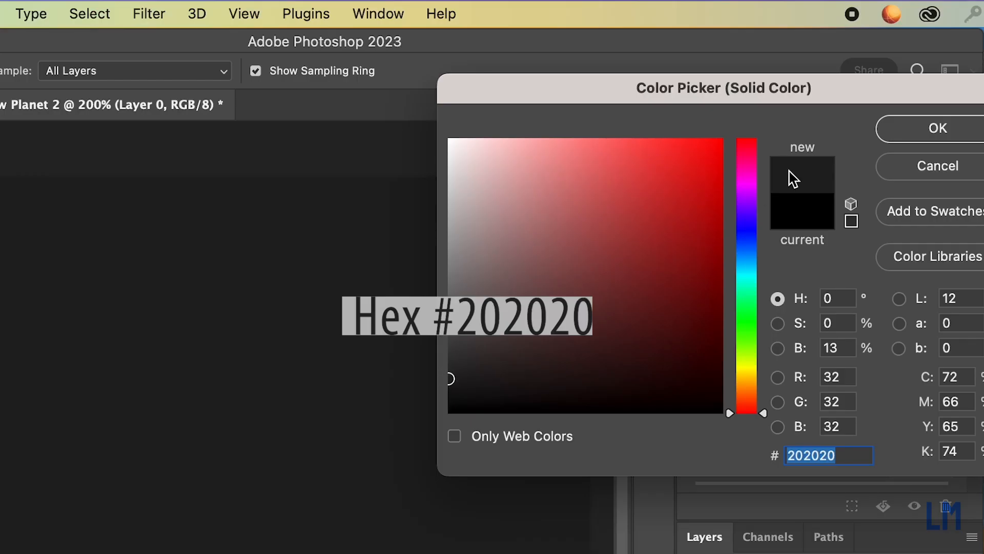
pyautogui.click(939, 129)
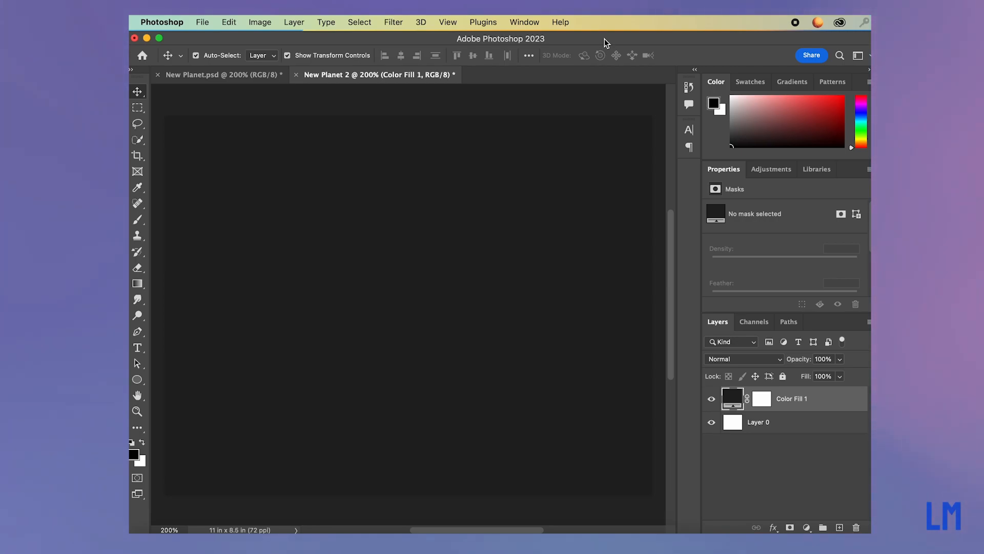
# Set up the Ellipse tool in Shape mode with a cyan-to-magenta gradient fill, and look through the Basics gradient presets.
pyautogui.click(138, 380)
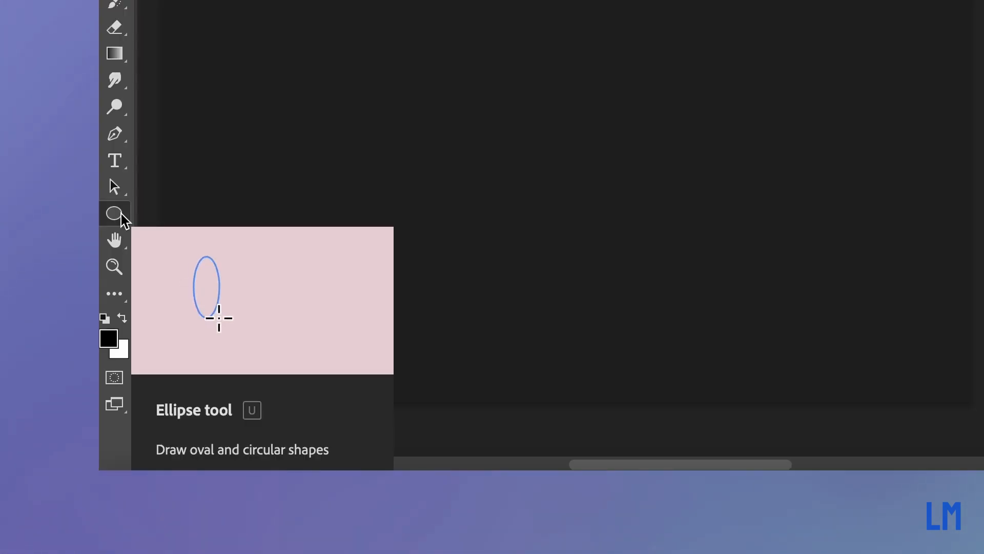
pyautogui.click(115, 215)
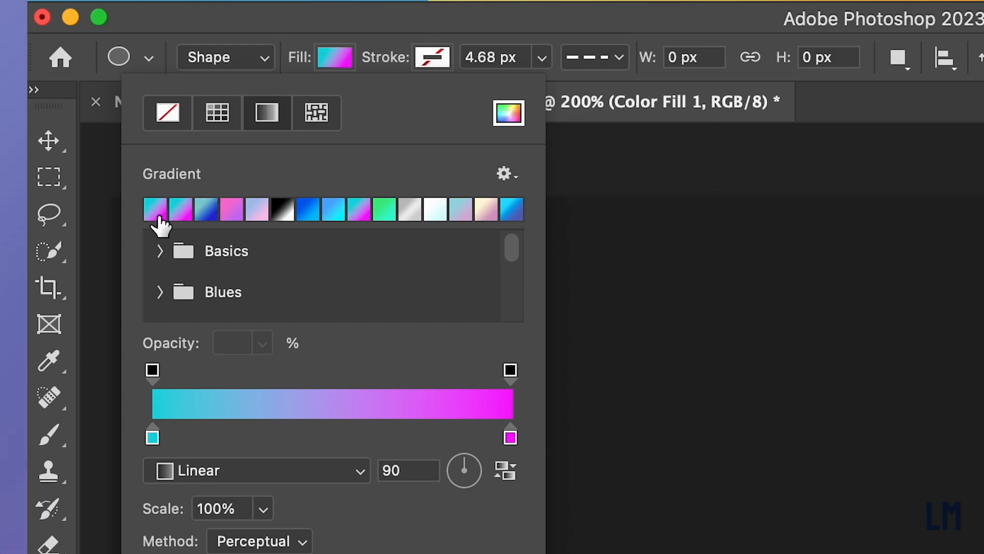
pyautogui.scroll(-6, 176, 246)
pyautogui.scroll(-1, 176, 246)
pyautogui.scroll(3, 176, 246)
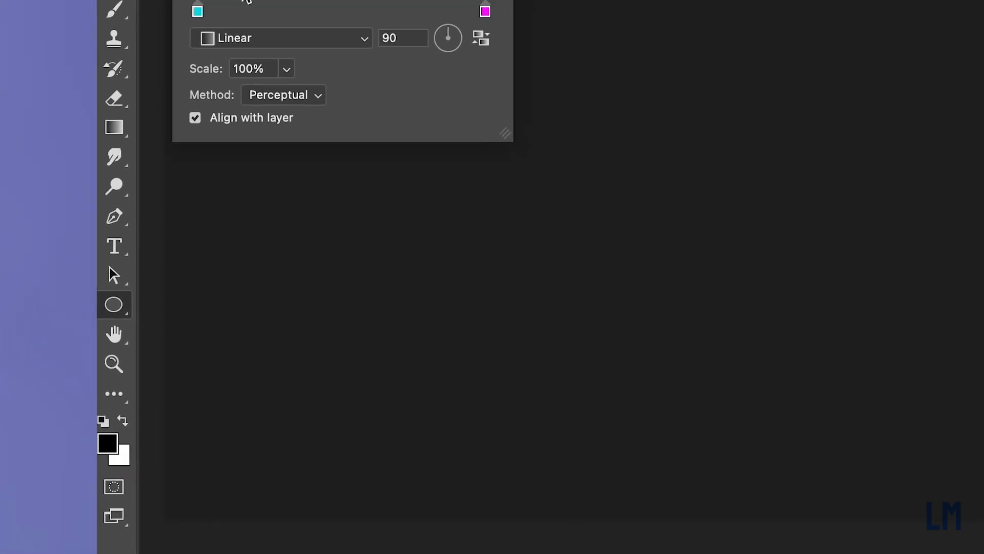
pyautogui.scroll(3, 246, 6)
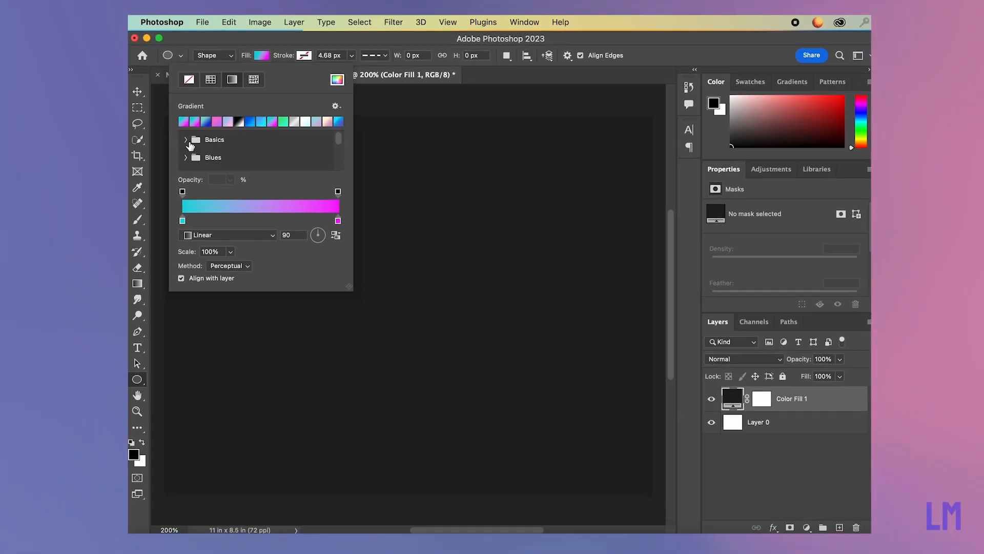
pyautogui.click(187, 141)
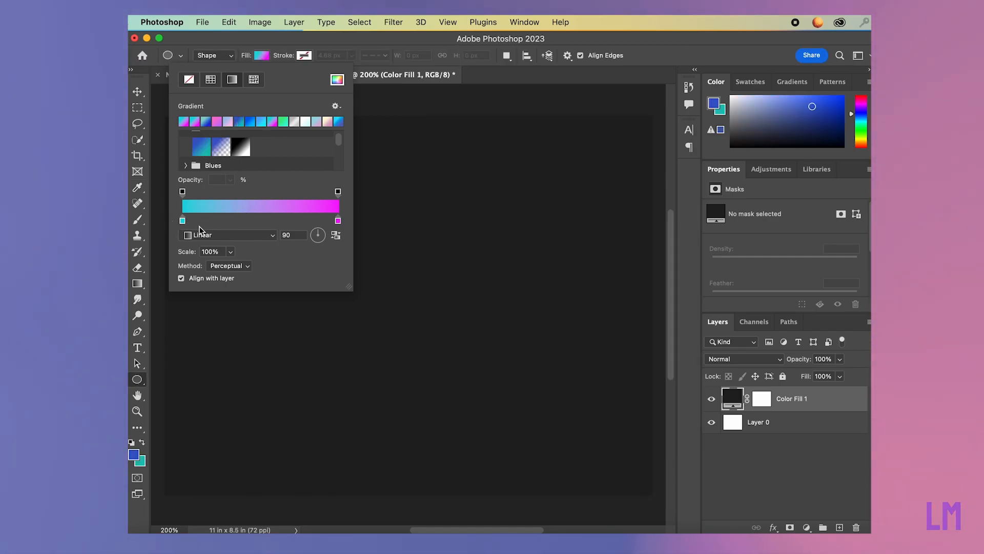
# Use hex 12d6df and f70fff for the fill gradient's two color stops, with the Linear gradient style.
pyautogui.doubleClick(182, 221)
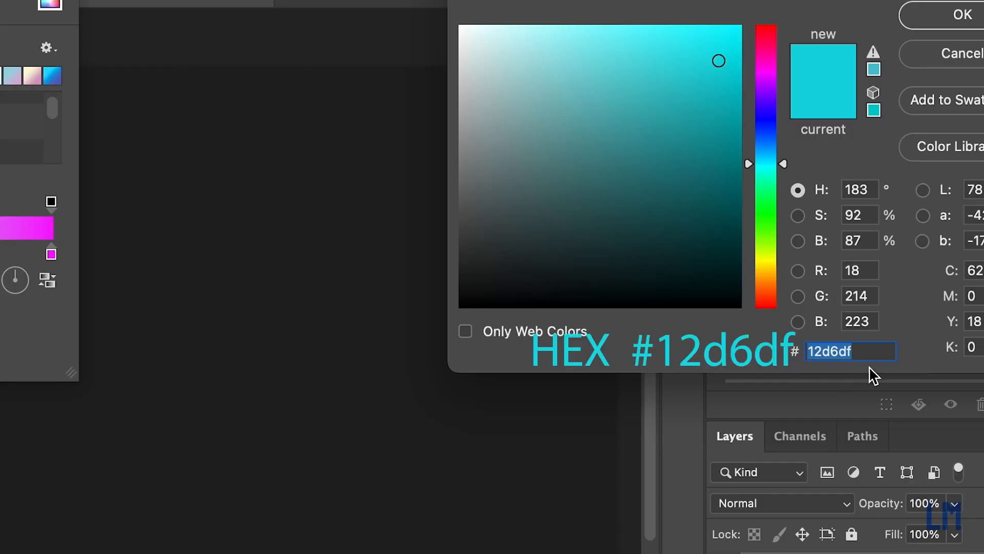
pyautogui.press('Return')
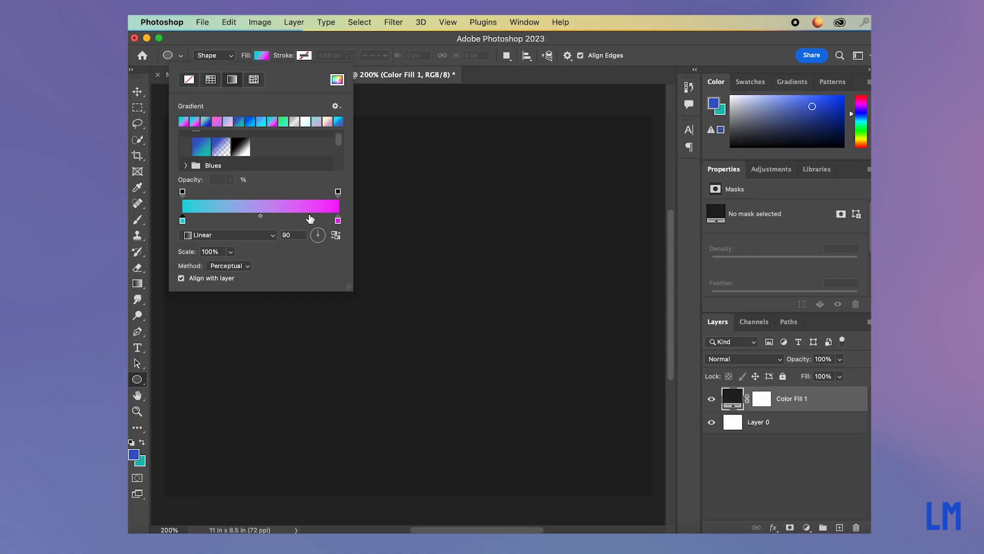
pyautogui.doubleClick(52, 255)
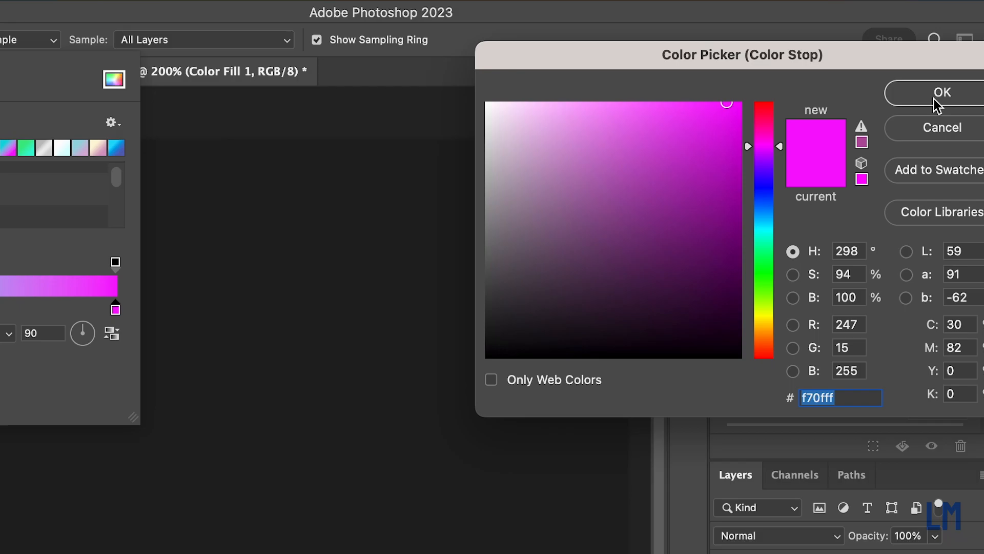
pyautogui.click(934, 100)
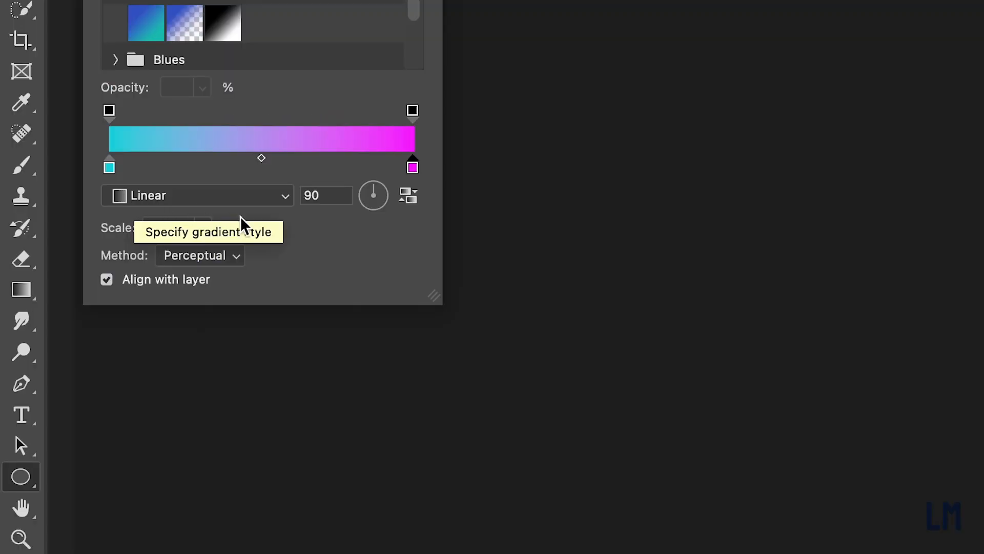
pyautogui.click(288, 197)
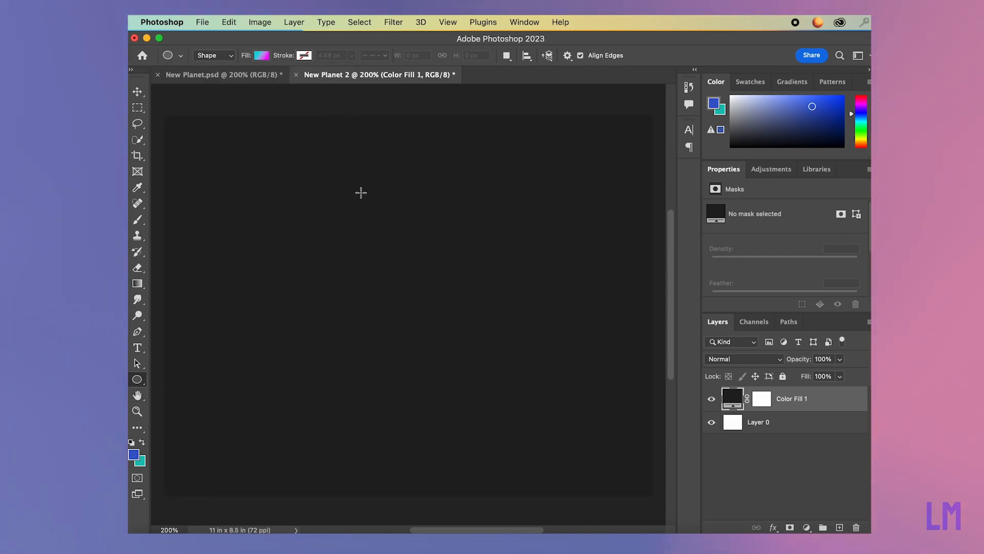
# Draw a gradient-filled circle about 7.31 inches wide in the right part of the canvas.
pyautogui.moveTo(329, 145); pyautogui.dragTo(614, 469)
pyautogui.hscroll(-3, 614, 469)
pyautogui.hscroll(-2, 395, 130)
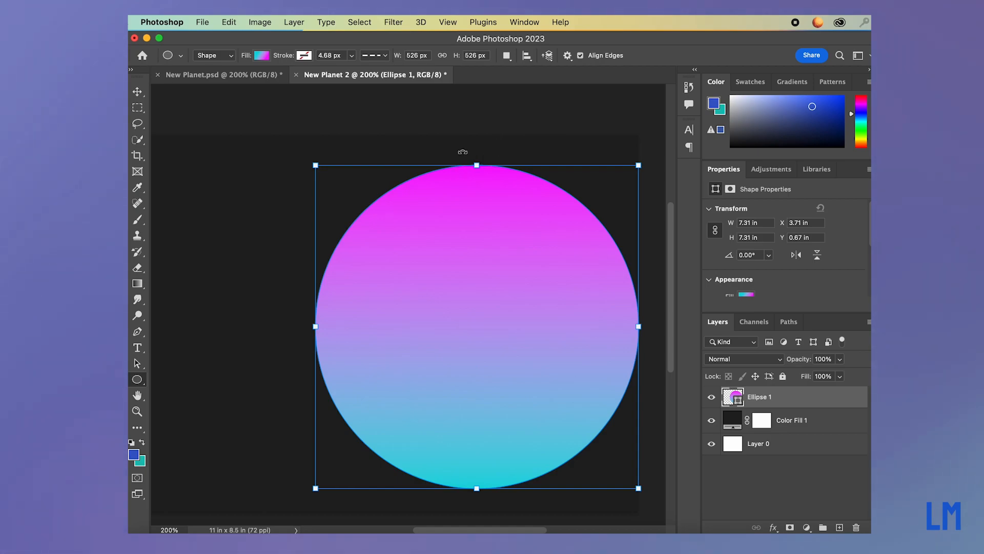
pyautogui.scroll(-1, 463, 152)
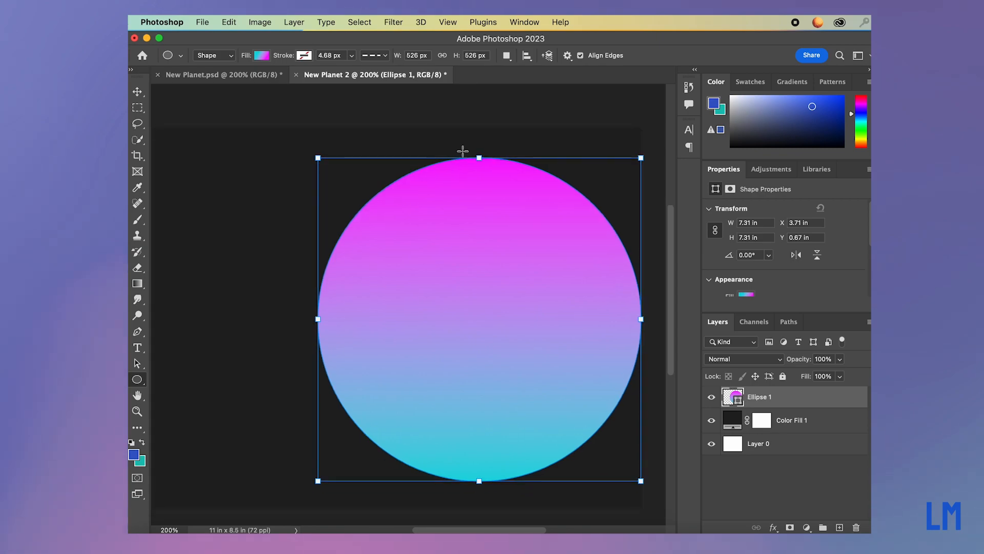
# Enlarge the circle to about 7.83 inches and move it further past the canvas's right edge.
pyautogui.click(476, 483)
pyautogui.moveTo(482, 485); pyautogui.dragTo(537, 504)
pyautogui.click(141, 97)
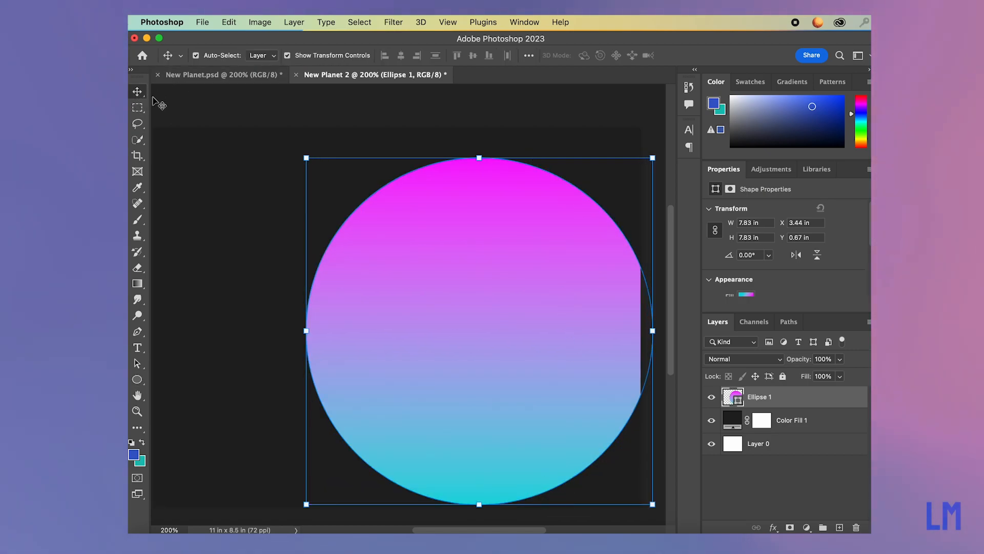
pyautogui.moveTo(438, 226)
pyautogui.mouseDown()
pyautogui.moveTo(482, 232)
pyautogui.moveTo(457, 225)
pyautogui.mouseUp()
# Stretch the circle to about 9.42 by 8.92 inches so it runs off the canvas's right and bottom edges.
pyautogui.press('super+minus')
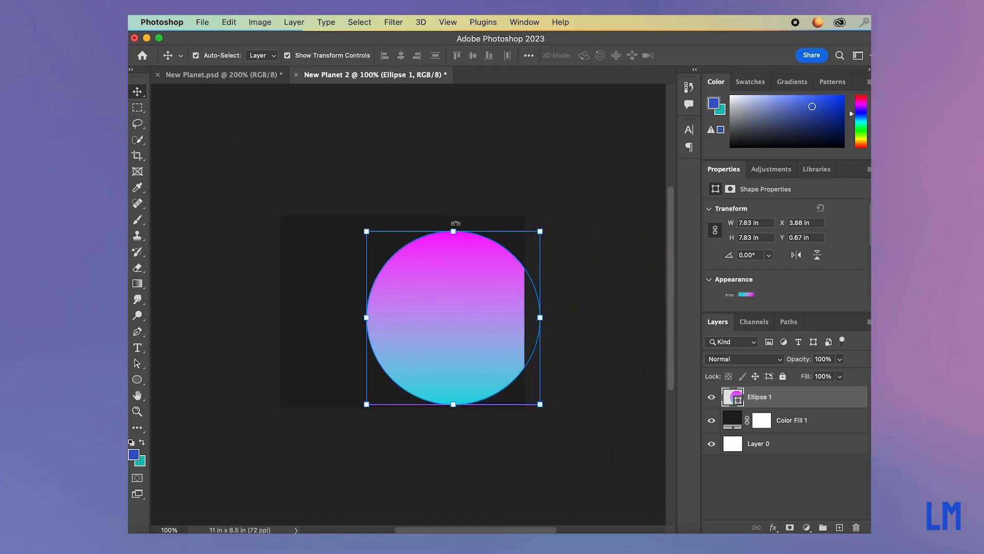
pyautogui.moveTo(469, 284)
pyautogui.mouseDown()
pyautogui.moveTo(468, 265)
pyautogui.moveTo(468, 284)
pyautogui.mouseUp()
pyautogui.moveTo(542, 405); pyautogui.dragTo(577, 416)
pyautogui.click(509, 150)
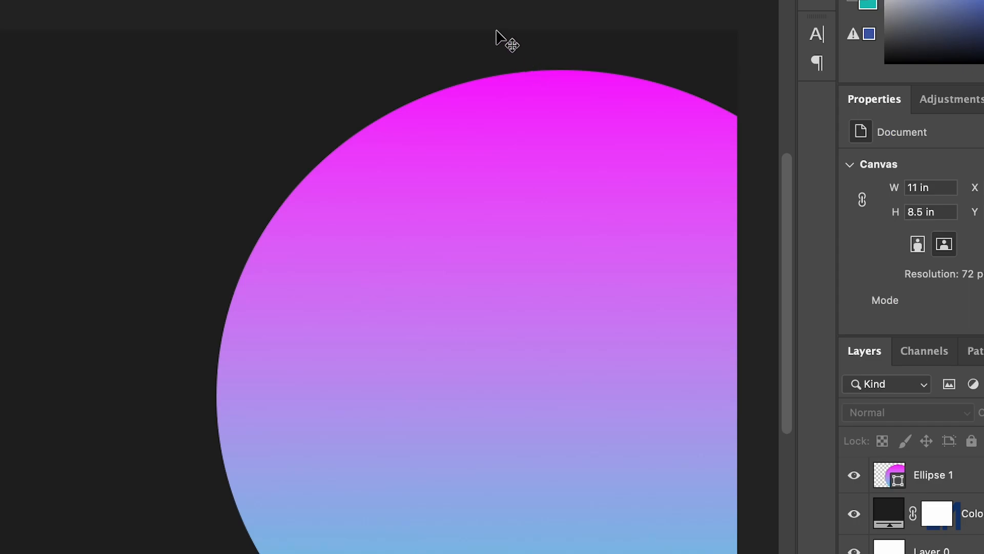
# Shift the circle slightly left on the canvas, to X about 3.43 inches, and leave the Ellipse 1 layer selected.
pyautogui.scroll(-5, 482, 82)
pyautogui.hscroll(1, 482, 82)
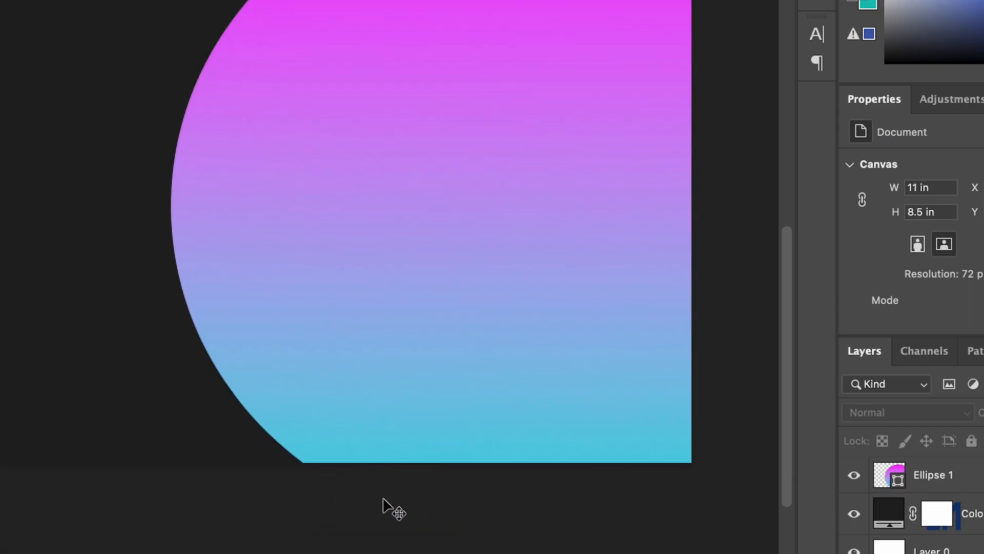
pyautogui.scroll(5, 433, 469)
pyautogui.hscroll(-4, 431, 466)
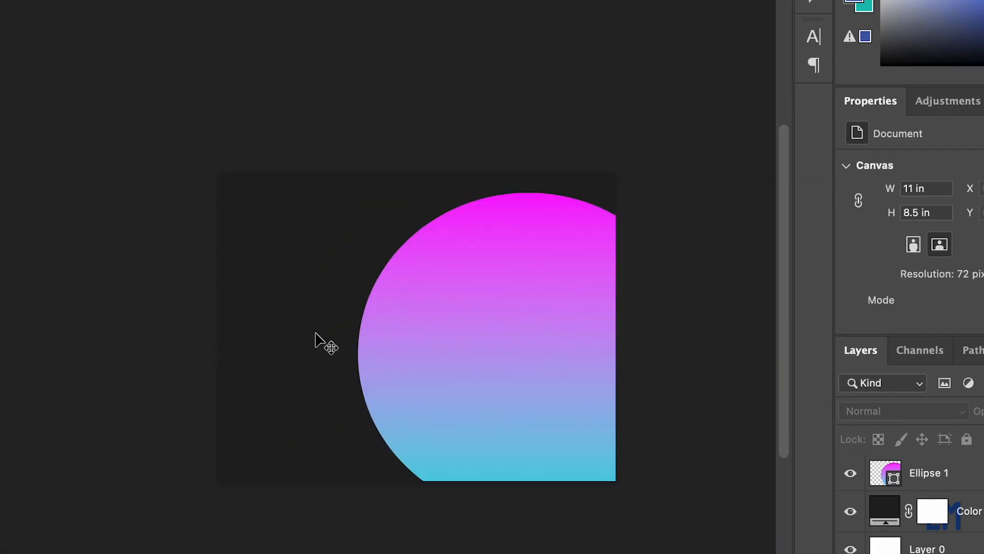
pyautogui.moveTo(492, 341); pyautogui.dragTo(468, 339)
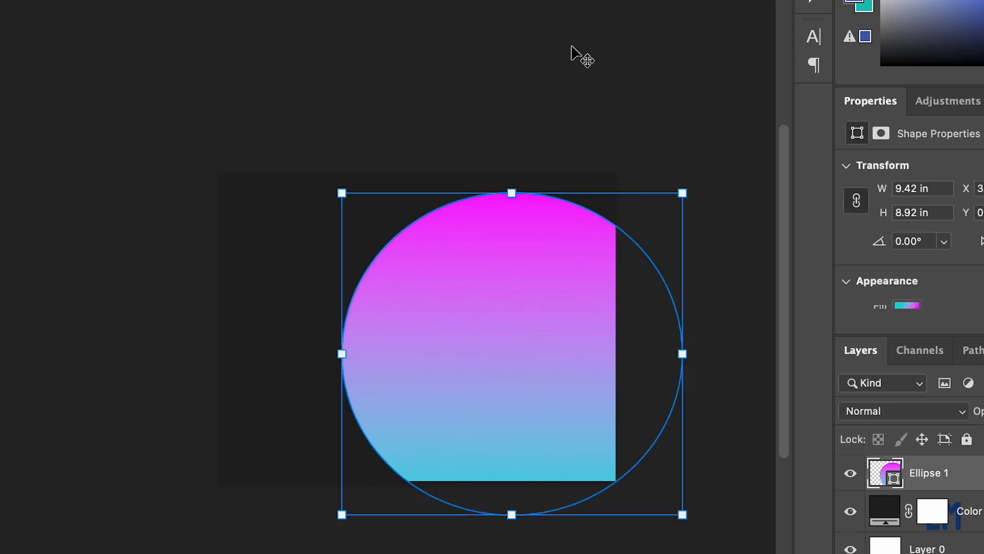
pyautogui.click(572, 47)
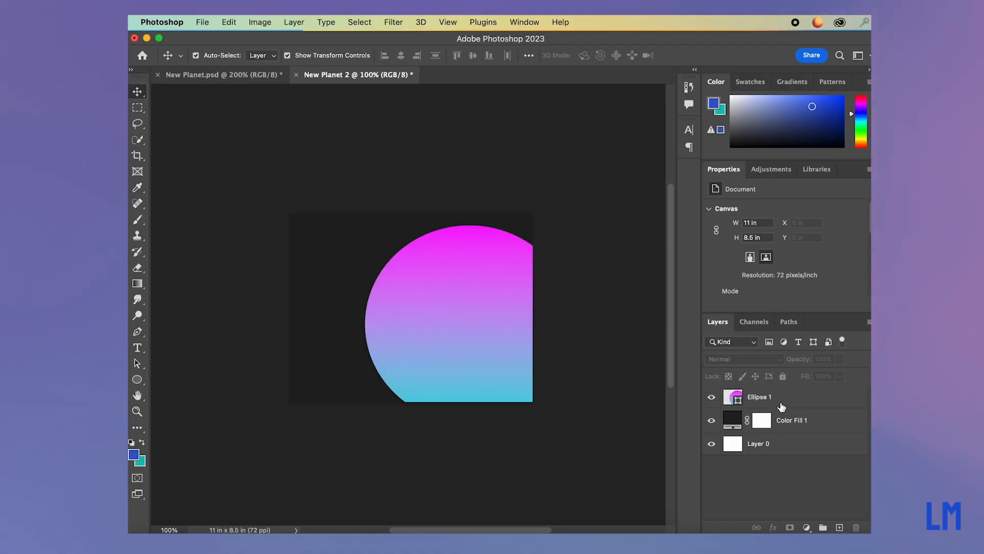
pyautogui.click(781, 405)
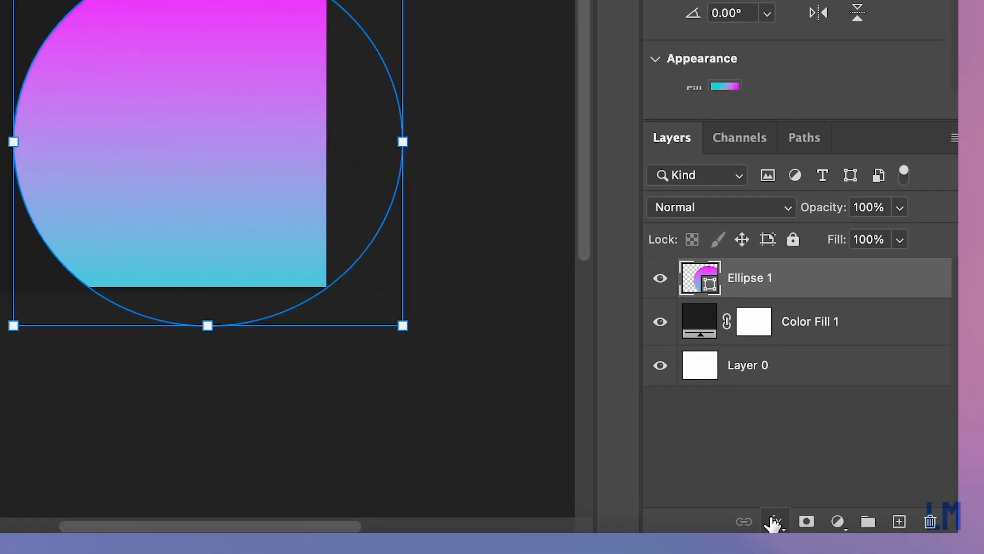
# Add a Satin effect to the Ellipse 1 layer with its blend mode set to Linear Burn.
pyautogui.click(774, 527)
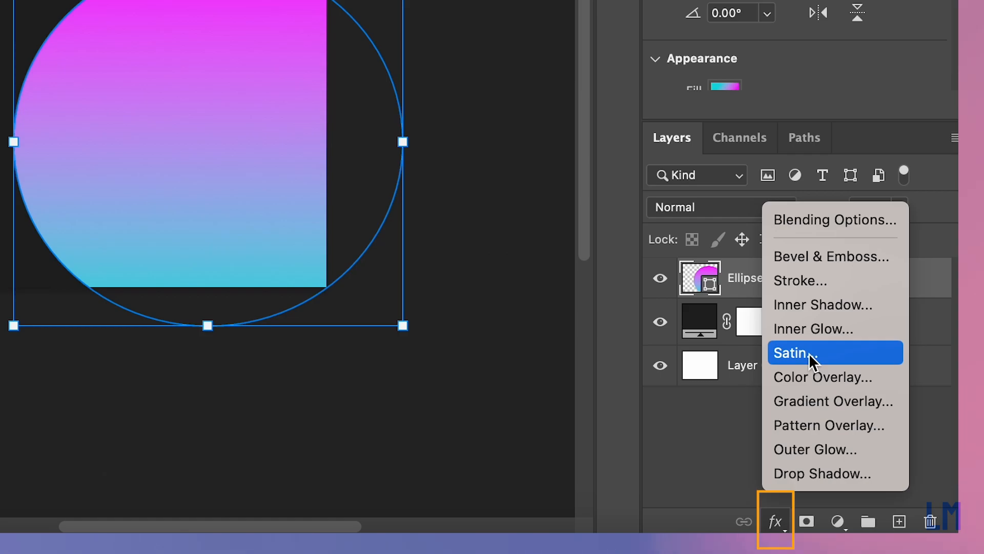
pyautogui.click(812, 354)
pyautogui.moveTo(825, 88); pyautogui.dragTo(721, 58)
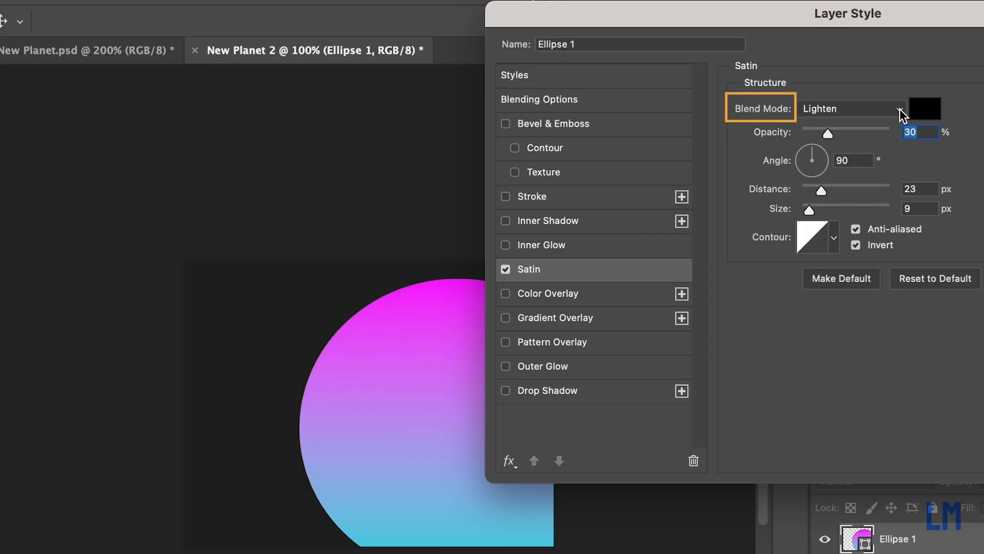
pyautogui.click(900, 109)
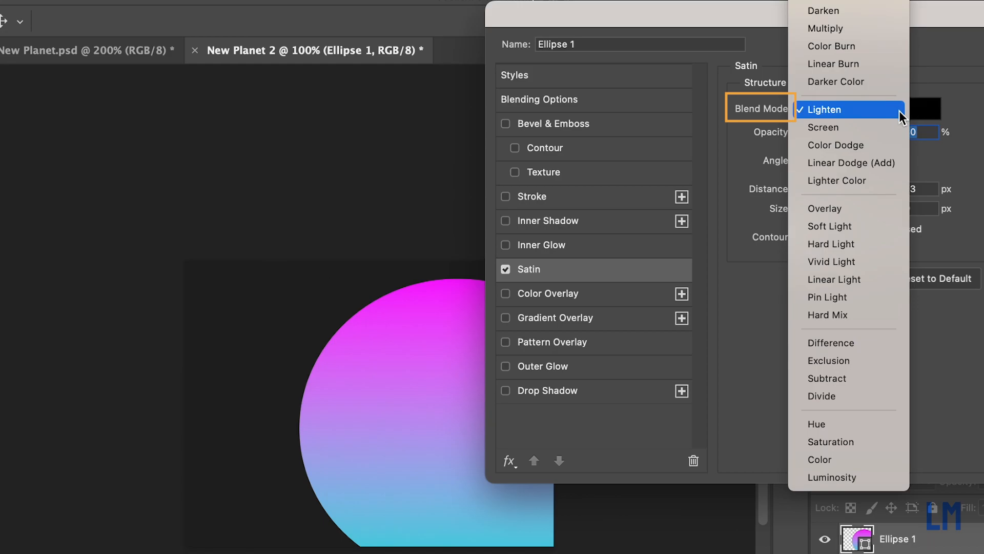
pyautogui.click(883, 67)
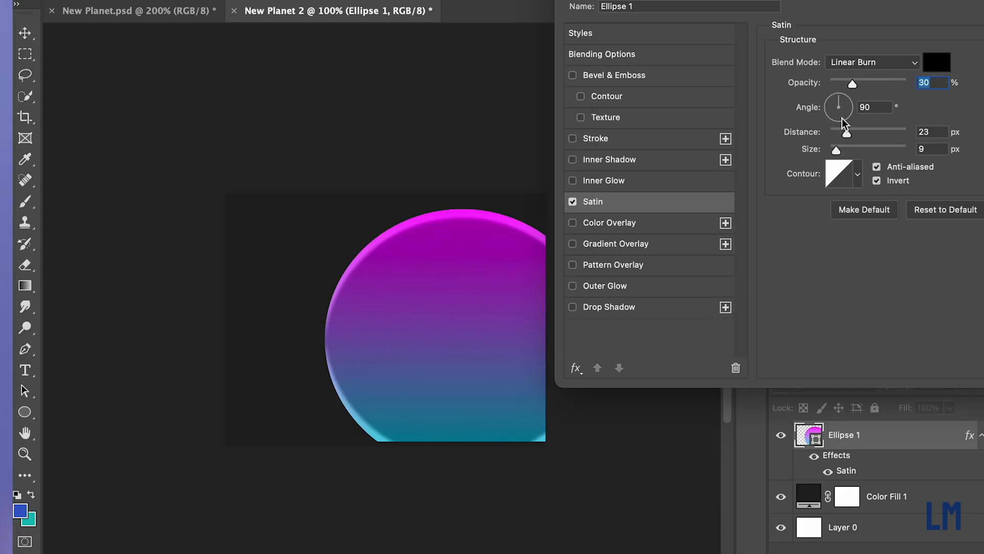
# Try a Satin angle of -109 degrees on the circle.
pyautogui.moveTo(840, 100)
pyautogui.mouseDown()
pyautogui.moveTo(854, 112)
pyautogui.moveTo(836, 122)
pyautogui.mouseUp()
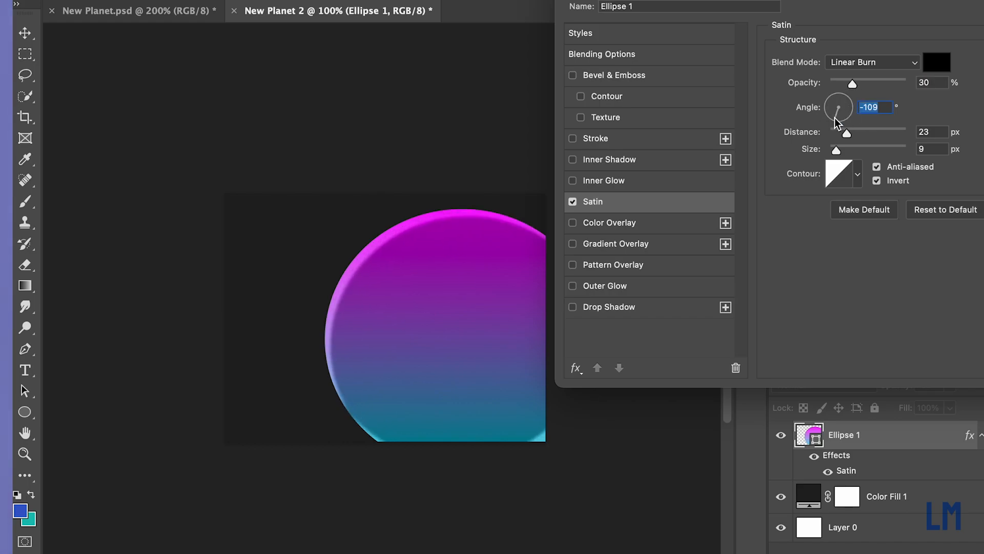
pyautogui.moveTo(846, 0); pyautogui.dragTo(552, 0)
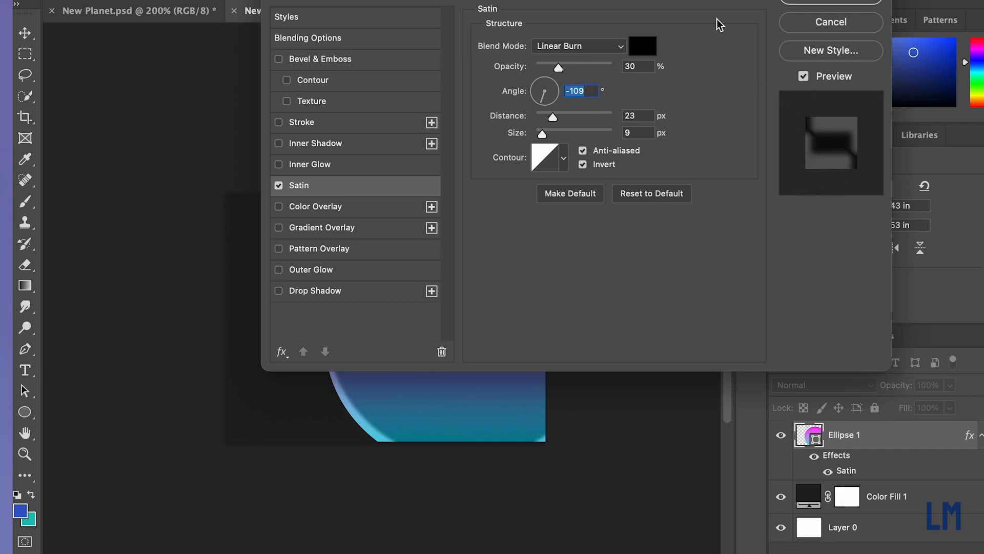
pyautogui.moveTo(684, 0); pyautogui.dragTo(764, 40)
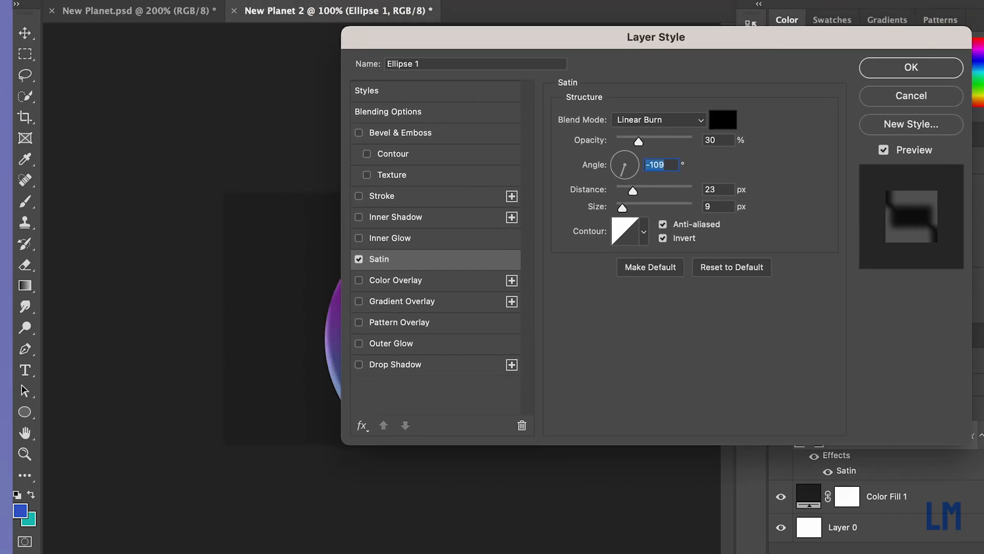
pyautogui.hotkey('ctrl', 'Right')
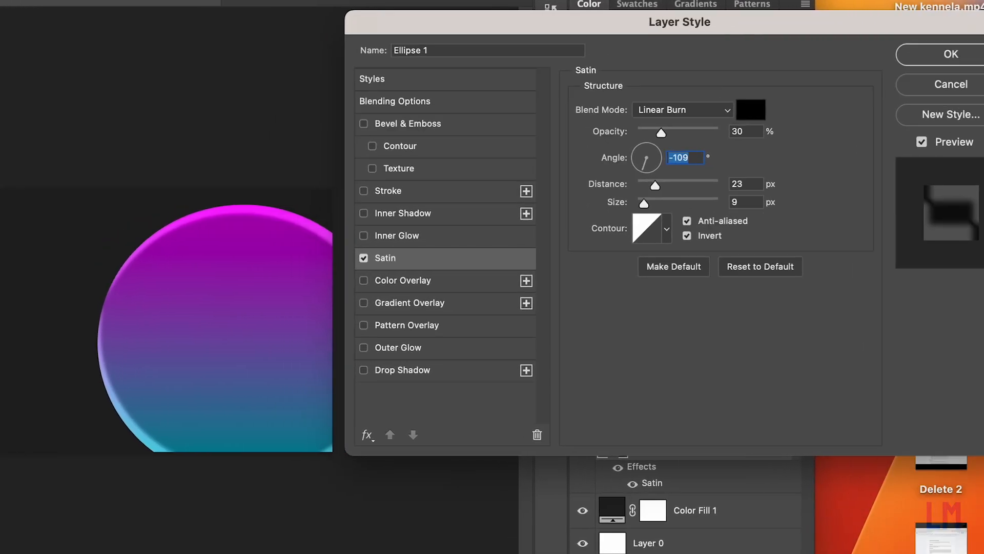
# Set the Satin angle to 90 degrees, distance 17 px, size 40 px and opacity 40%, and apply the effect.
pyautogui.moveTo(647, 163); pyautogui.dragTo(648, 160)
pyautogui.write('90')
pyautogui.click(750, 149)
pyautogui.moveTo(656, 187); pyautogui.dragTo(642, 204)
pyautogui.click(638, 184)
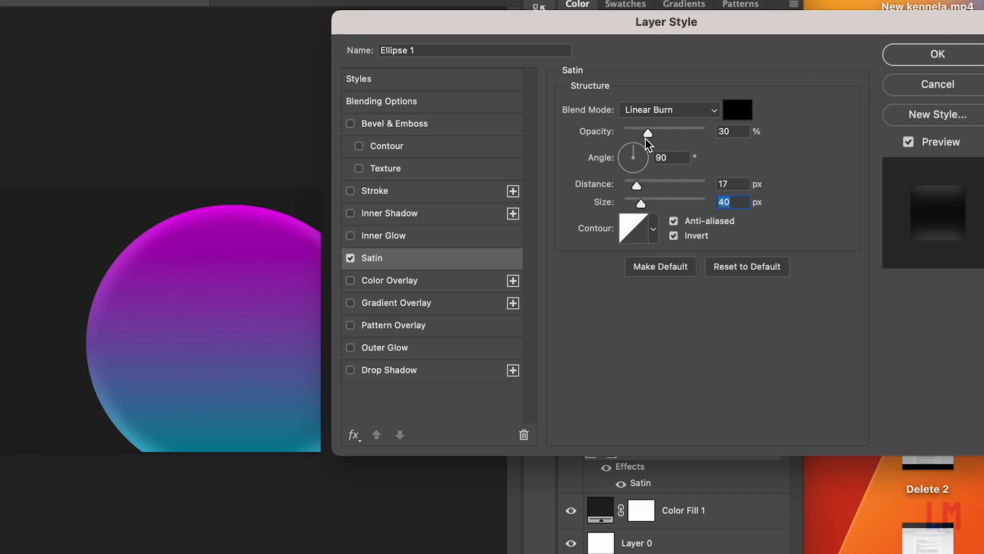
pyautogui.moveTo(647, 132)
pyautogui.mouseDown()
pyautogui.moveTo(683, 129)
pyautogui.moveTo(608, 126)
pyautogui.moveTo(696, 122)
pyautogui.moveTo(656, 123)
pyautogui.mouseUp()
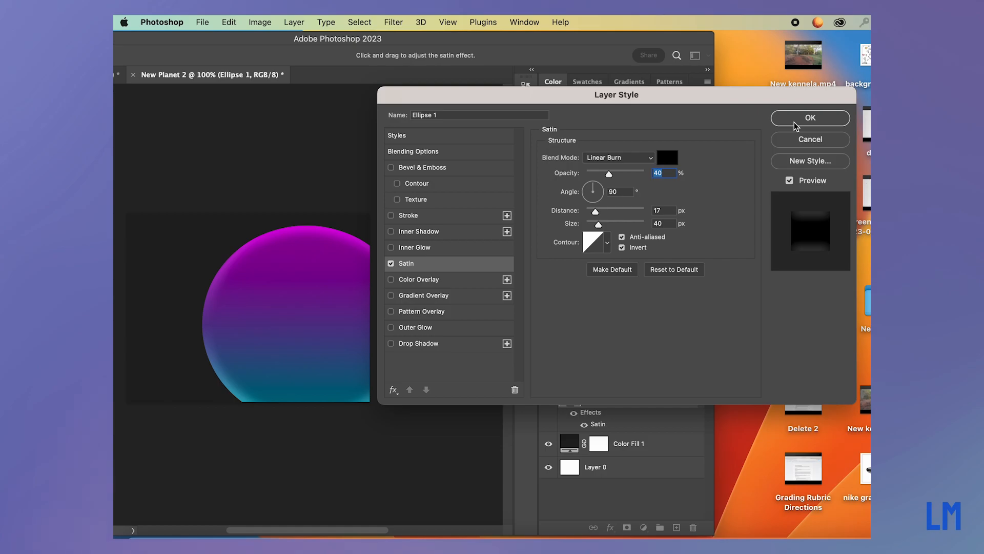
pyautogui.click(795, 124)
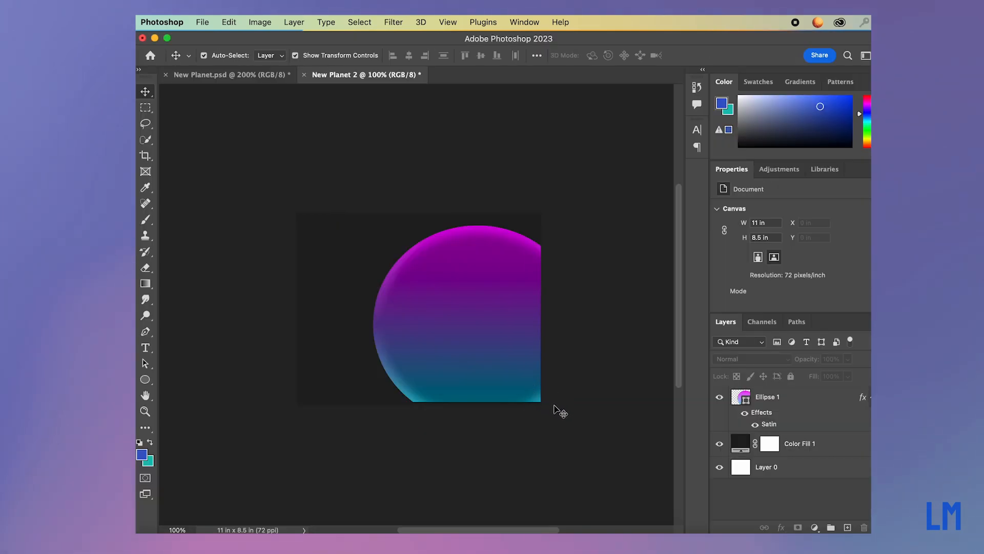
# Stretch the circle to about 9.93 by 9.5 inches, further past the canvas's right and bottom edges, and deselect it.
pyautogui.click(491, 358)
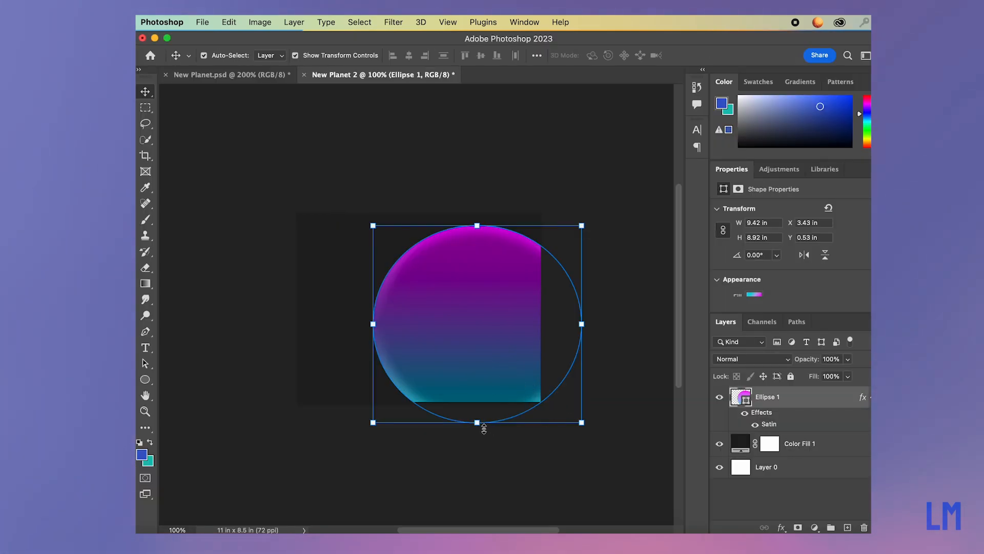
pyautogui.moveTo(476, 422); pyautogui.dragTo(509, 431)
pyautogui.moveTo(581, 435); pyautogui.dragTo(592, 439)
pyautogui.click(757, 55)
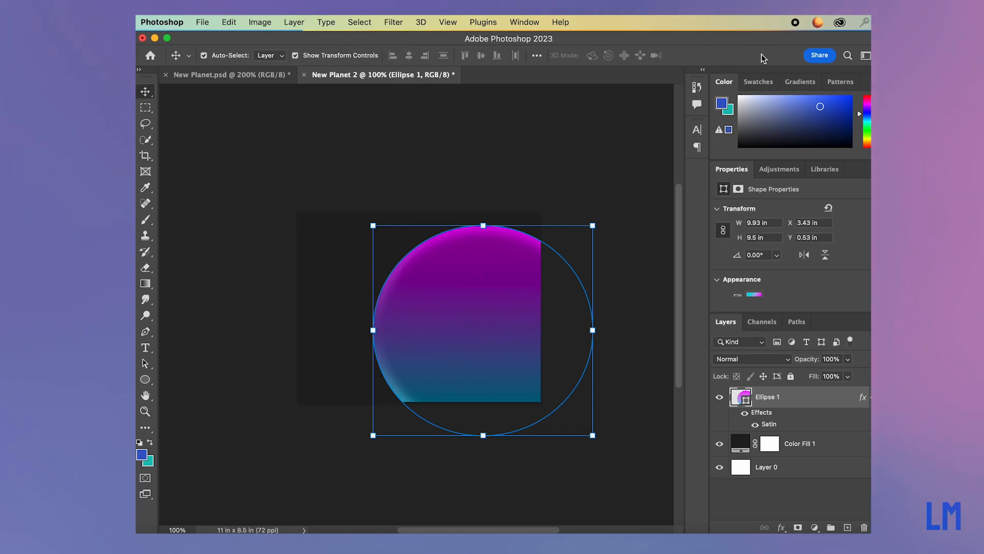
pyautogui.click(617, 166)
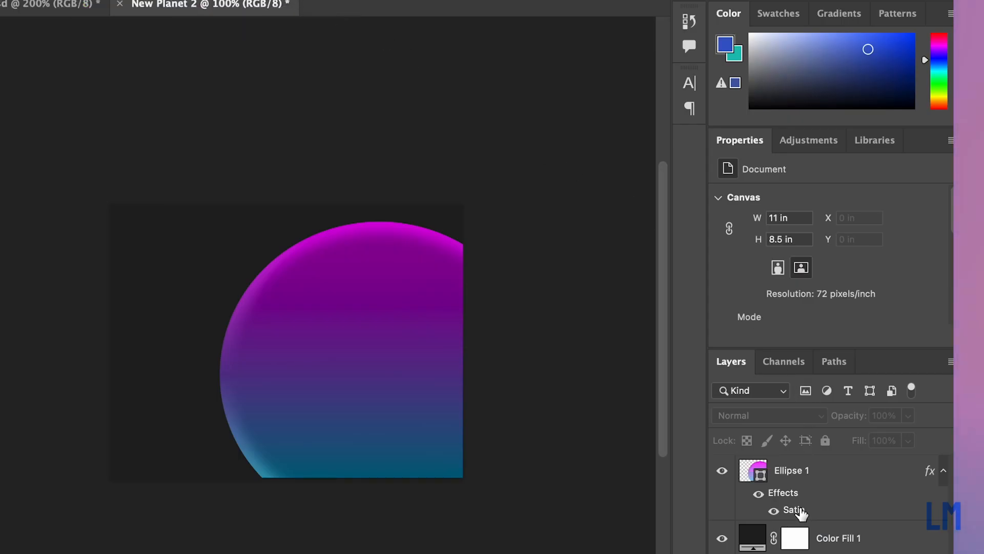
# Add an Outer Glow to the Ellipse 1 layer with 69% opacity, 6% spread and 40 px size.
pyautogui.doubleClick(799, 494)
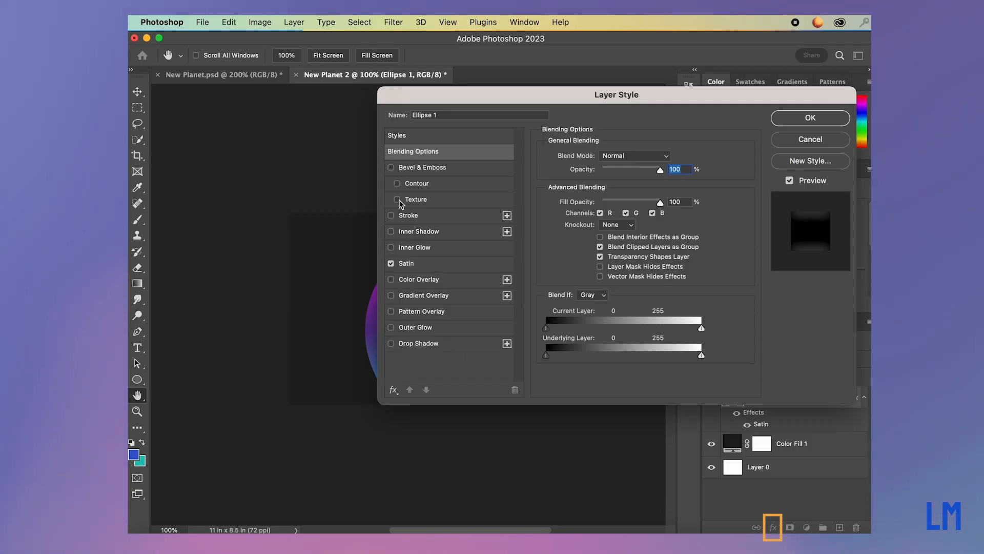
pyautogui.click(391, 328)
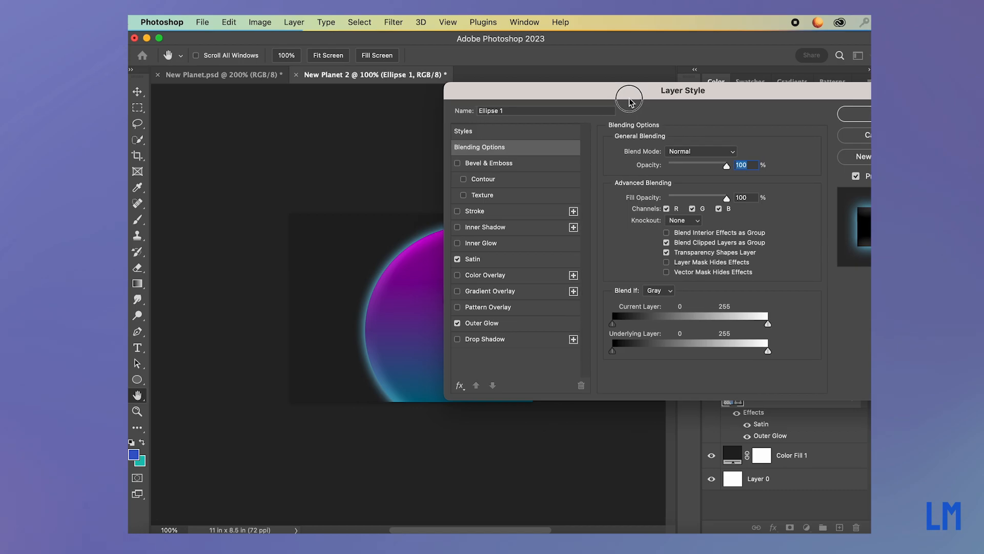
pyautogui.moveTo(626, 103); pyautogui.dragTo(592, 87)
pyautogui.click(447, 313)
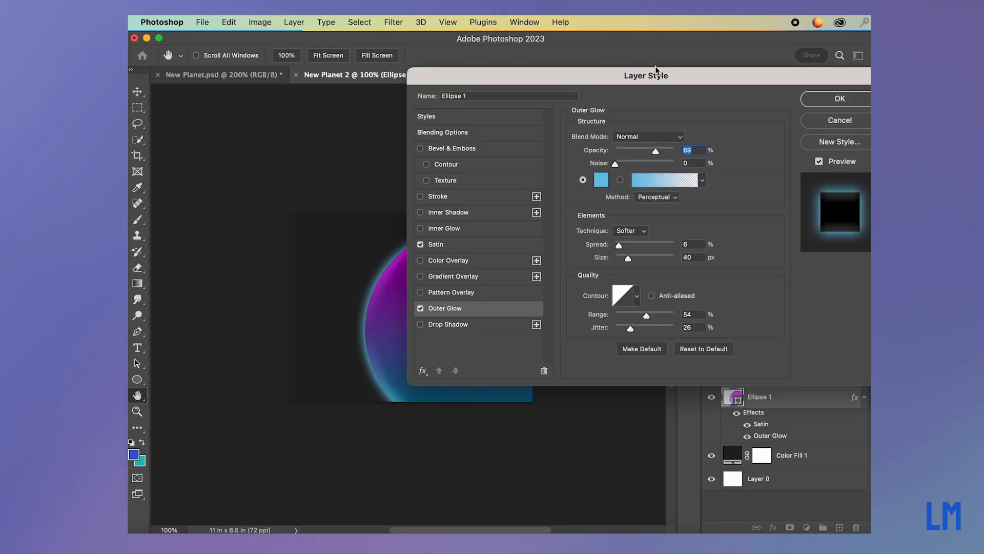
pyautogui.moveTo(612, 78); pyautogui.dragTo(700, 123)
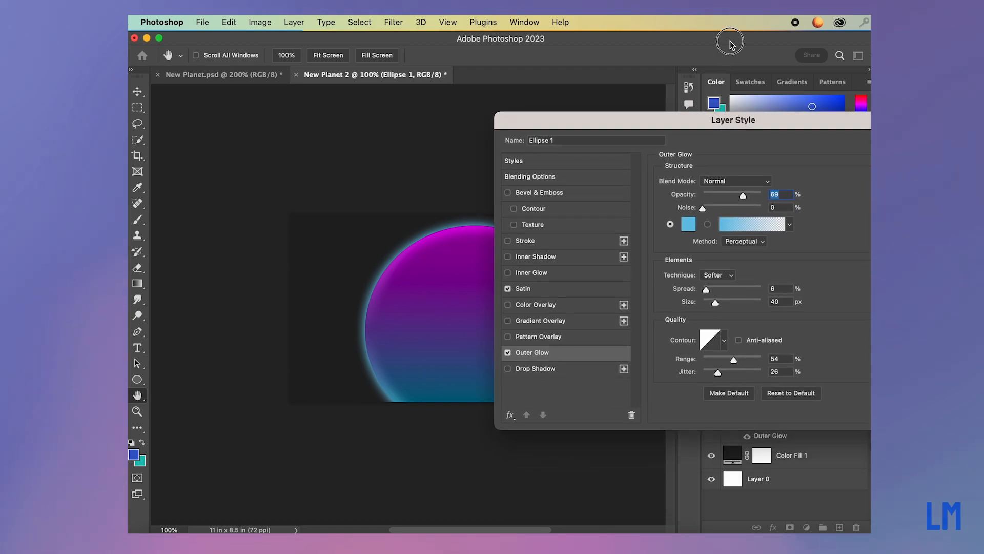
pyautogui.moveTo(730, 42); pyautogui.dragTo(647, 41)
pyautogui.moveTo(750, 128); pyautogui.dragTo(716, 127)
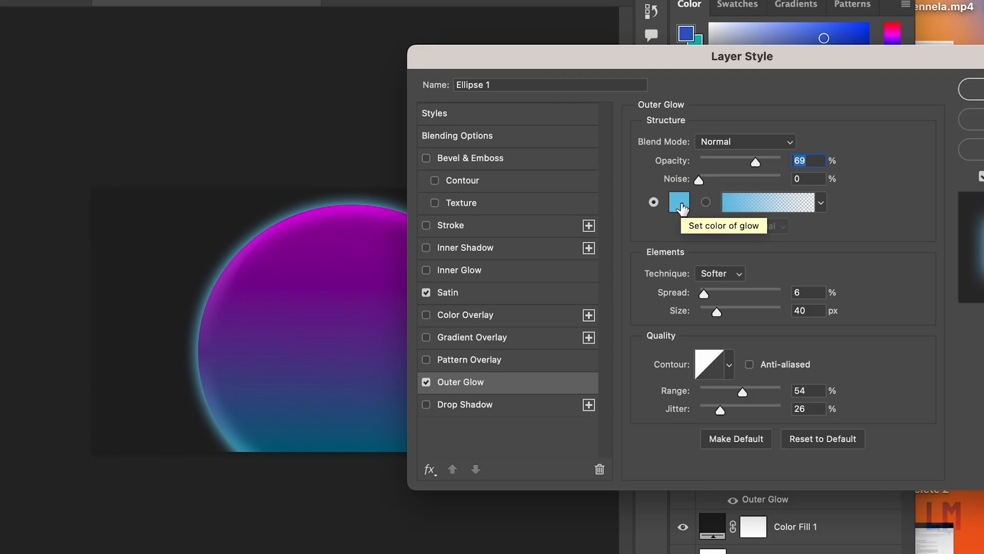
# Use #68c2e5 as the outer glow's colour and apply the layer style.
pyautogui.click(682, 208)
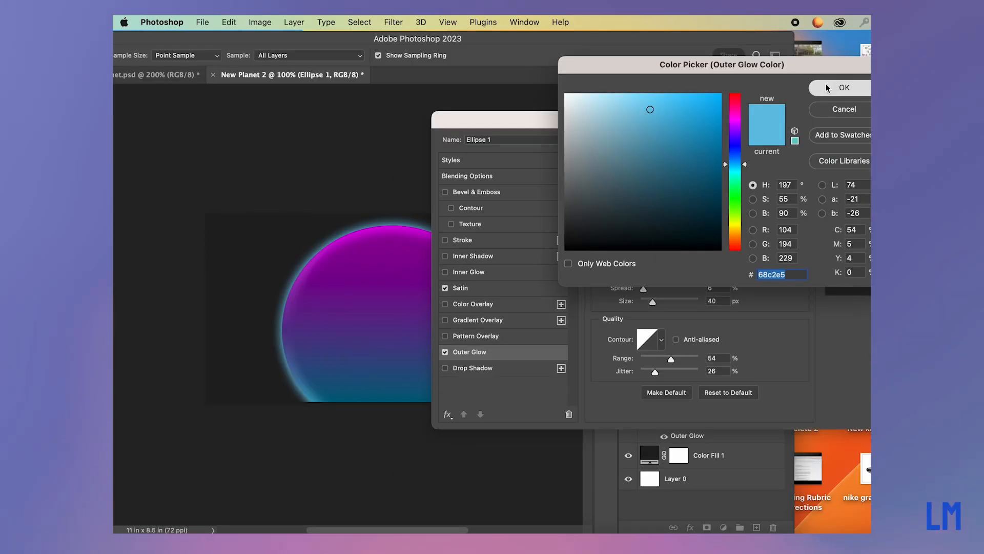
pyautogui.click(963, 11)
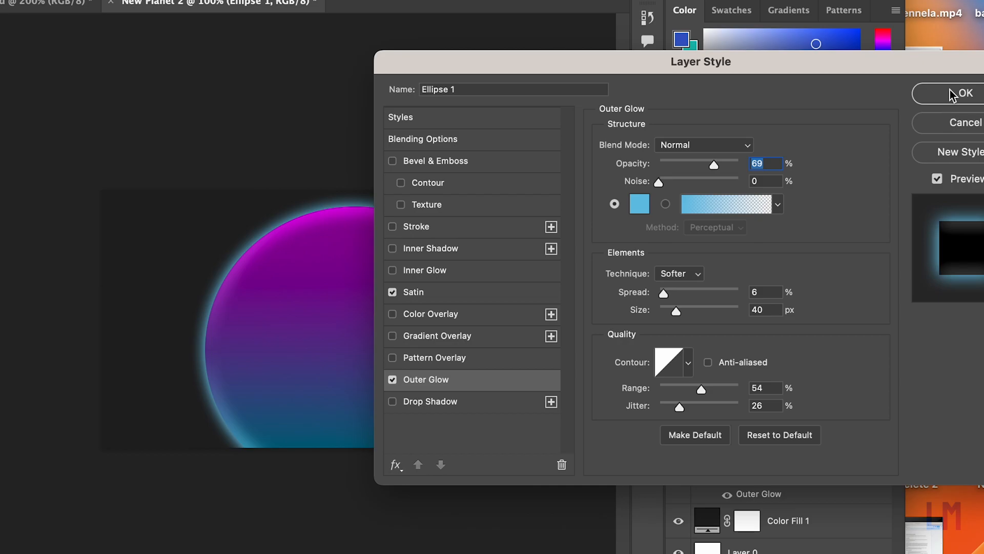
pyautogui.click(951, 94)
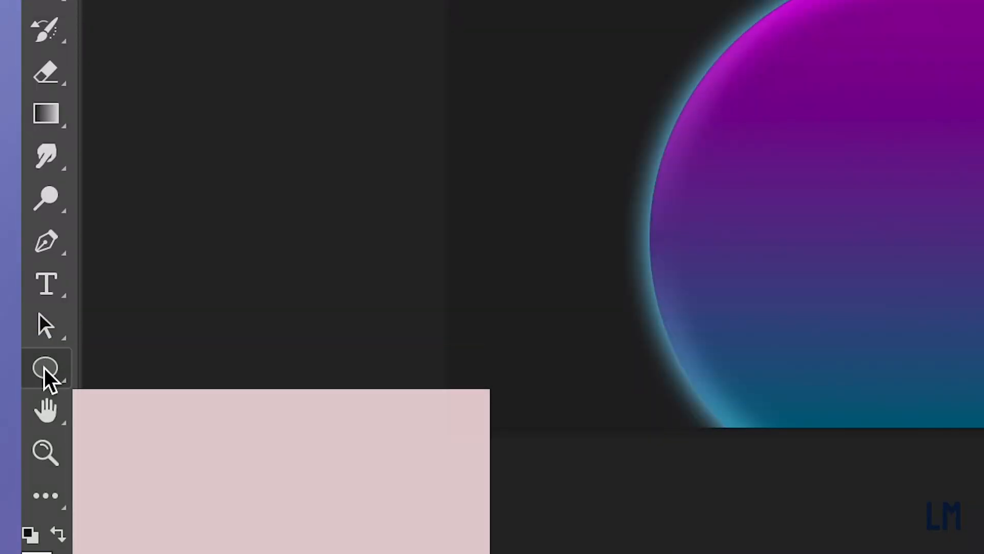
# Draw a flat ellipse about 9.78 by 0.6 inches across the planet's middle, filled with the blue Purple_10 gradient.
pyautogui.click(45, 369)
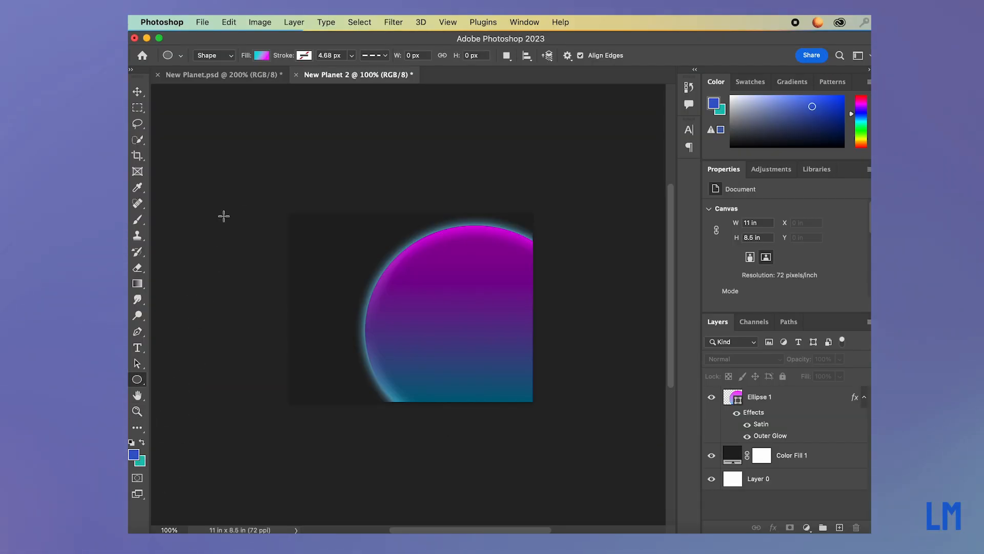
pyautogui.click(260, 56)
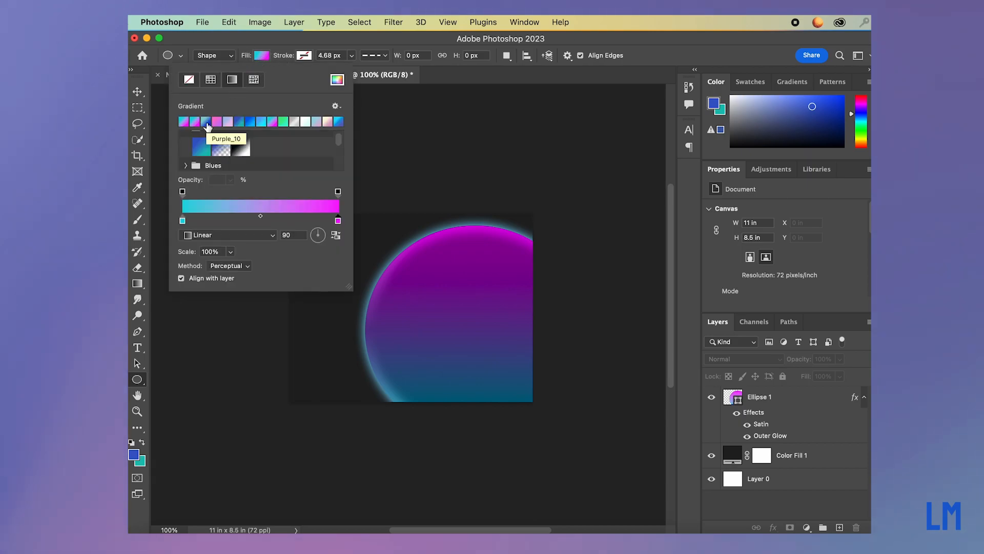
pyautogui.click(207, 127)
pyautogui.click(352, 323)
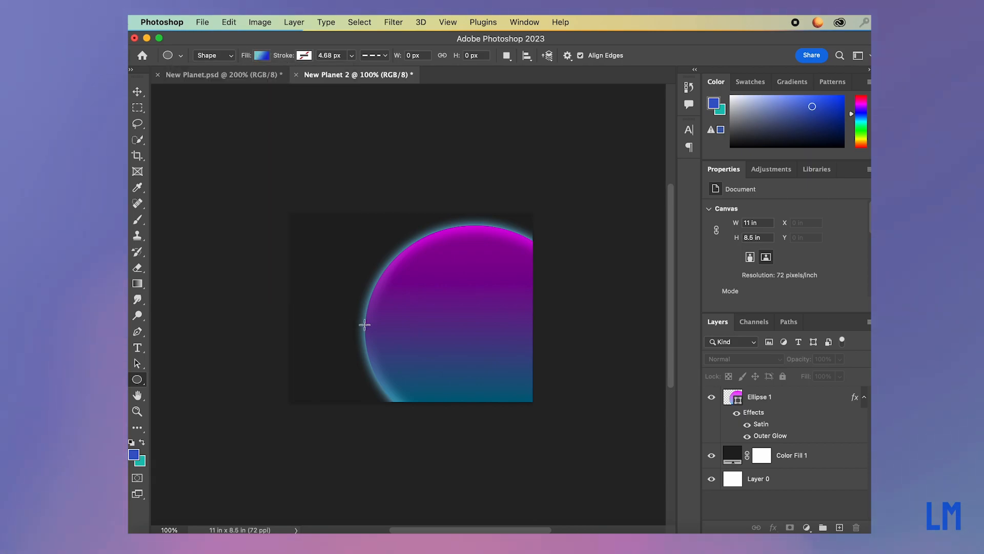
pyautogui.moveTo(342, 319); pyautogui.dragTo(545, 350)
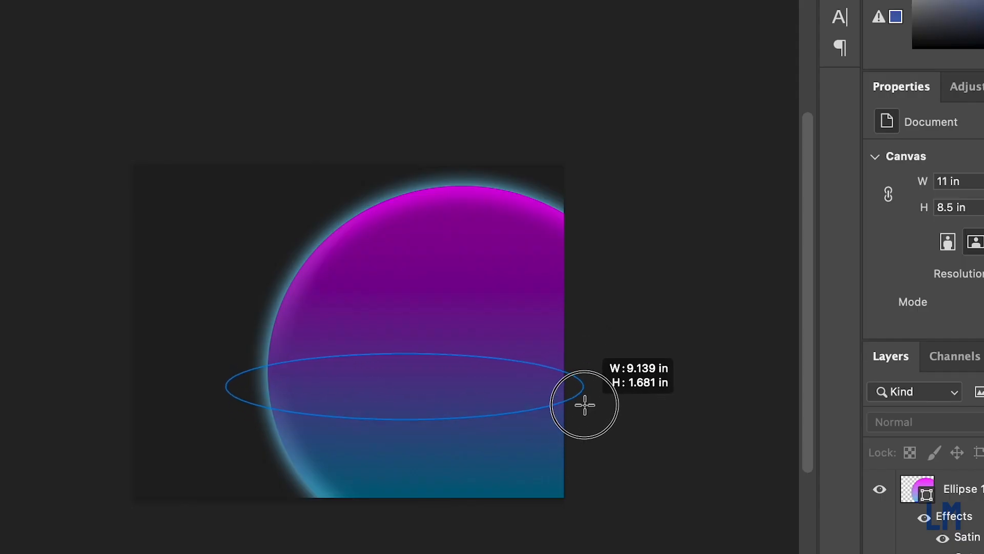
pyautogui.moveTo(585, 405); pyautogui.dragTo(609, 378)
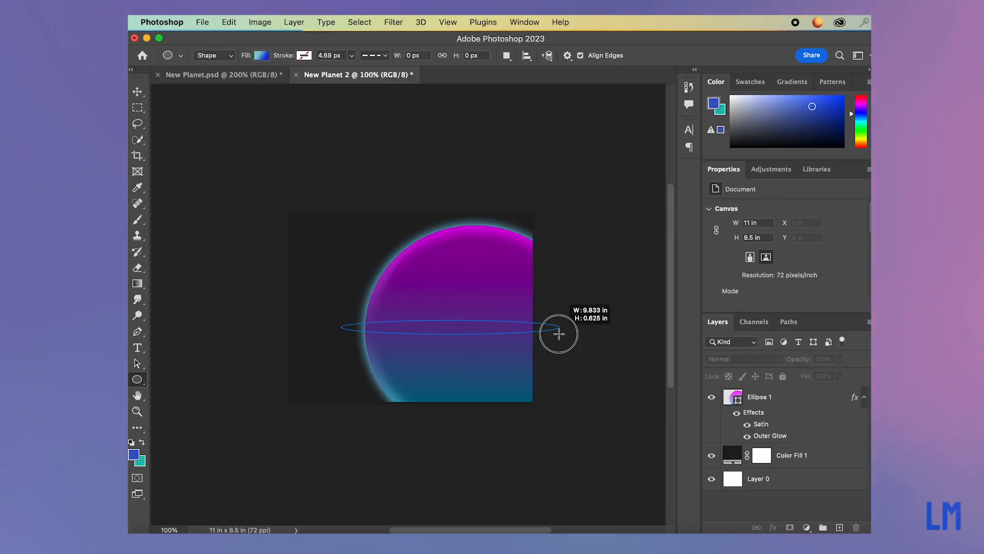
pyautogui.moveTo(559, 334); pyautogui.dragTo(559, 334)
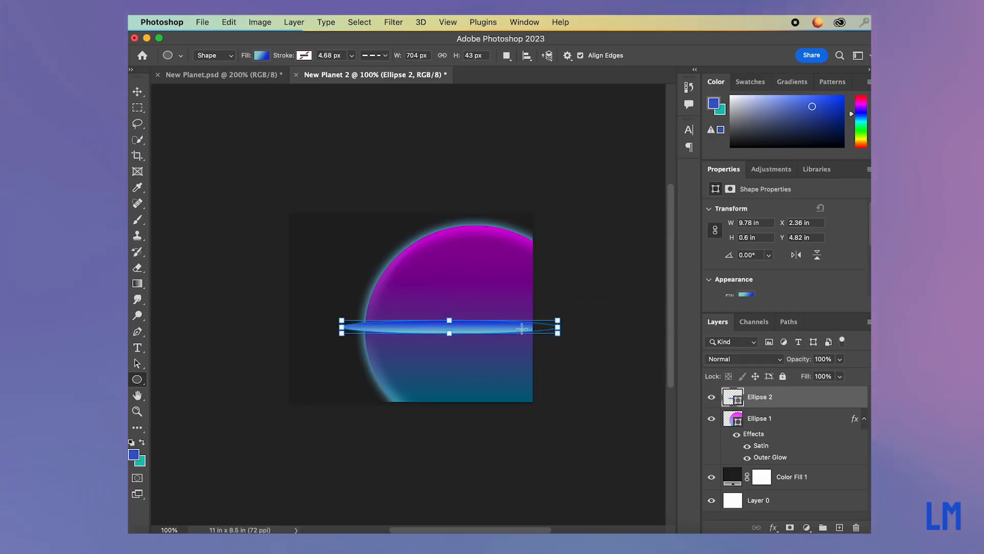
# Move the flat ellipse to X about 1.58 and Y 4.99 inches, and scale it to about 115% of its width.
pyautogui.click(138, 92)
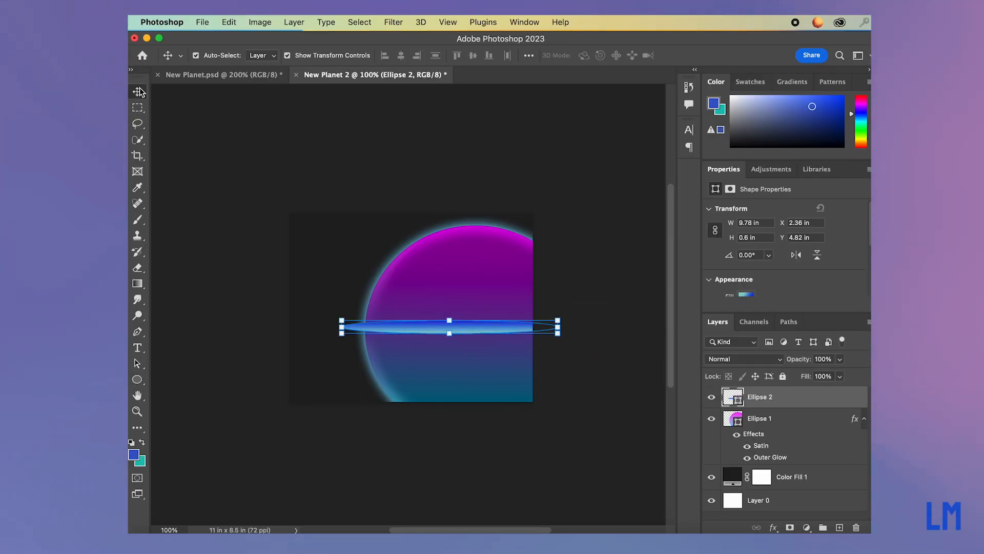
pyautogui.moveTo(482, 326); pyautogui.dragTo(464, 331)
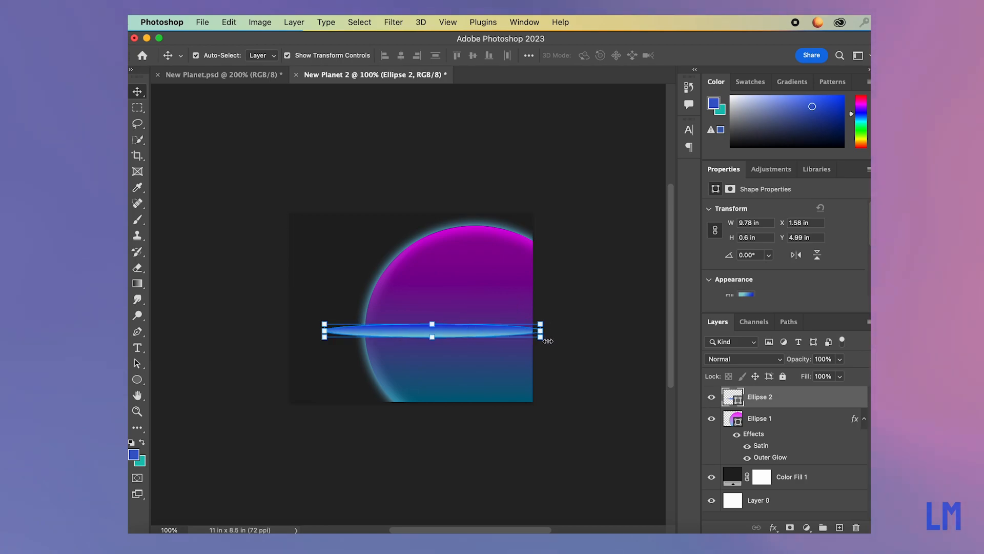
pyautogui.hotkey('ctrl', 't')
pyautogui.moveTo(544, 336); pyautogui.dragTo(574, 339)
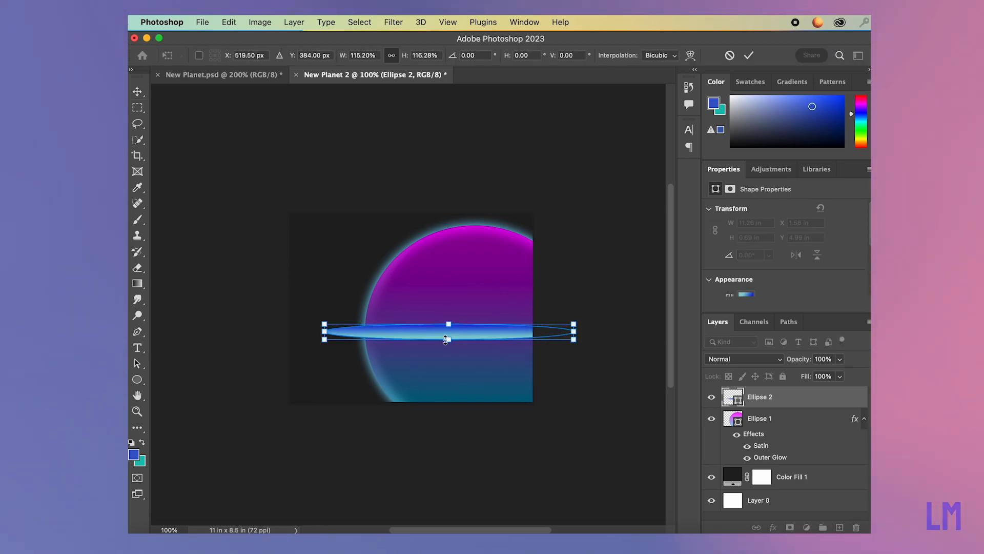
pyautogui.click(749, 55)
pyautogui.click(595, 257)
# Enlarge the flat ellipse to about 12.29 by 0.76 inches and place it at X about 1.07 and Y 5.28 inches.
pyautogui.click(521, 336)
pyautogui.press('Right')
pyautogui.press('Right')
pyautogui.click(608, 278)
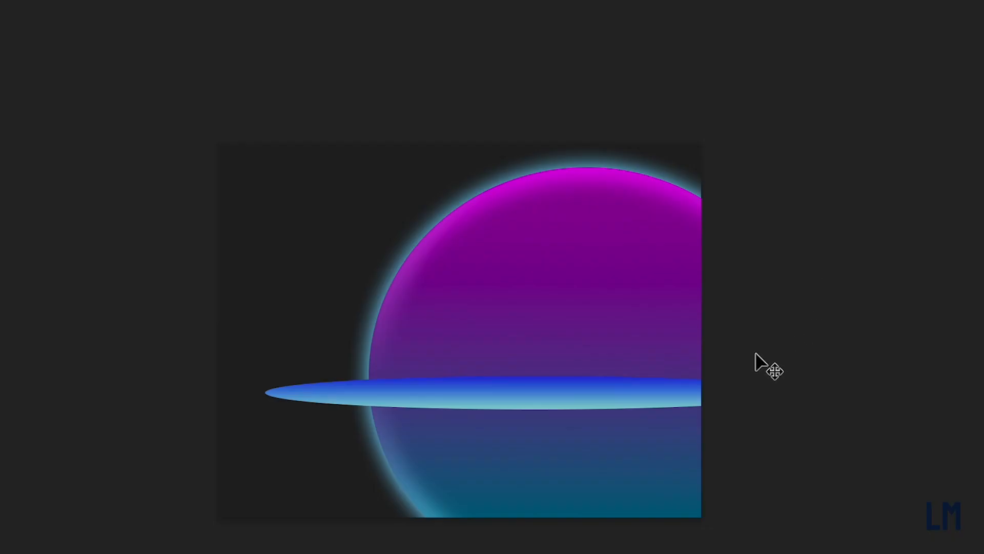
pyautogui.hotkey('ctrl', 't')
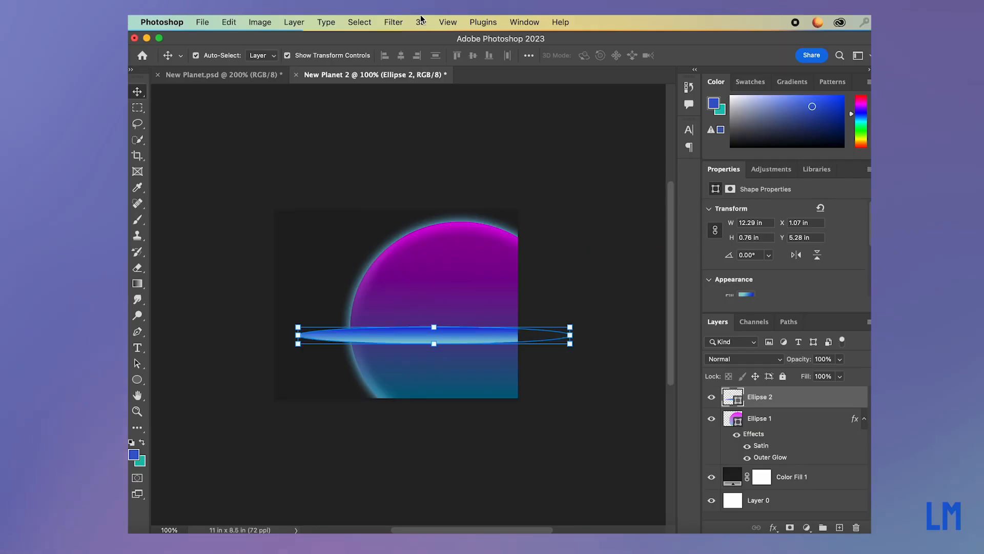
# Convert the flat ellipse to a smart object and apply a Gaussian Blur with a radius of about 21.9 pixels.
pyautogui.click(395, 23)
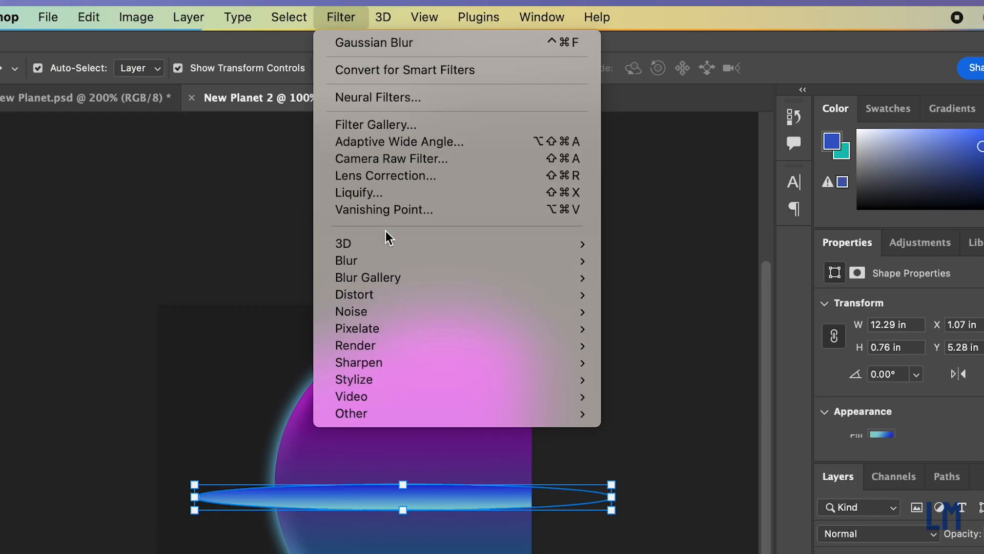
pyautogui.moveTo(423, 182)
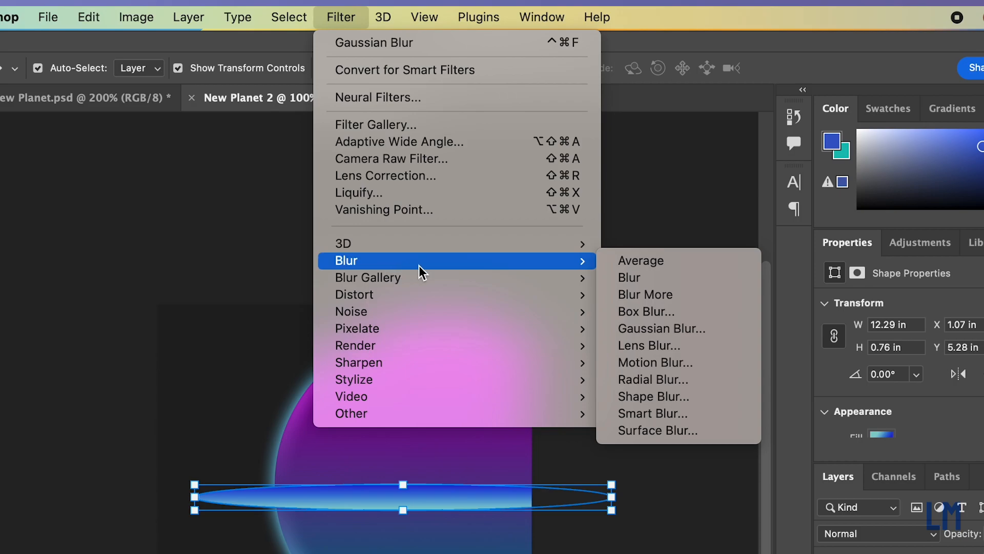
pyautogui.click(628, 328)
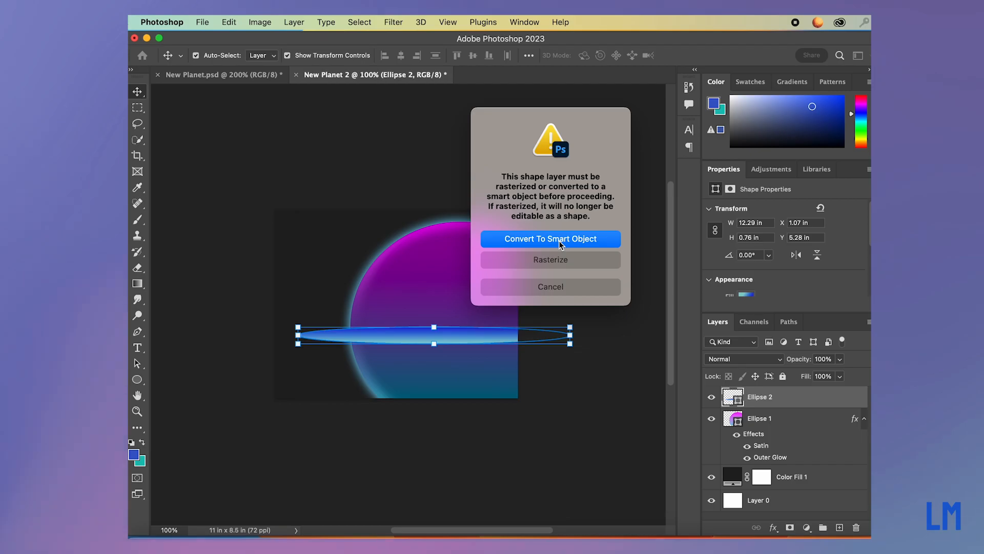
pyautogui.click(559, 241)
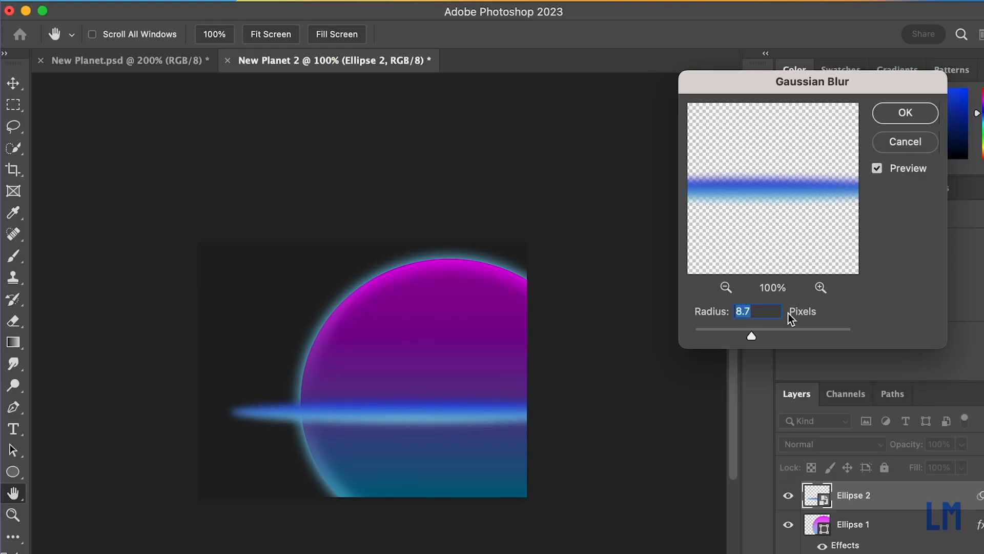
pyautogui.moveTo(755, 334); pyautogui.dragTo(762, 335)
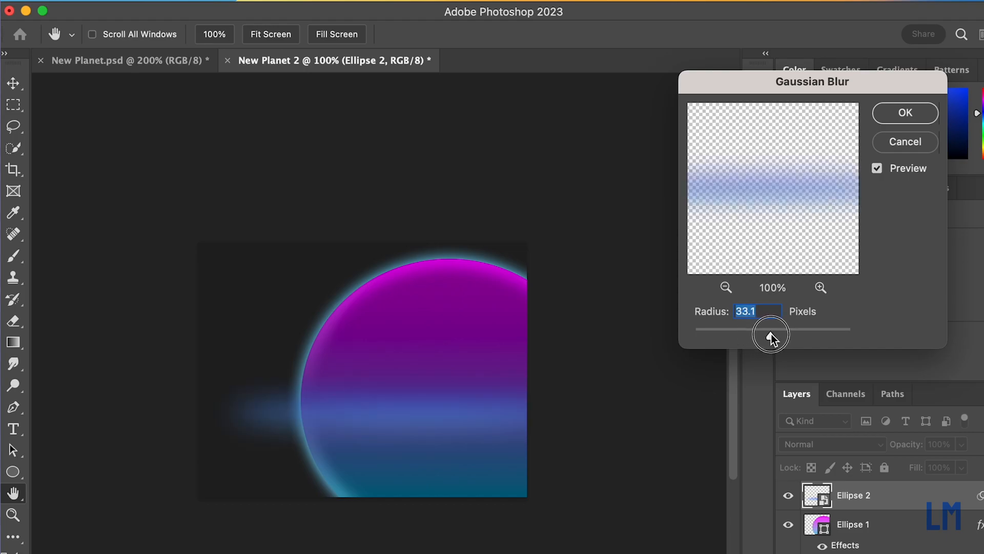
pyautogui.moveTo(767, 334)
pyautogui.mouseDown()
pyautogui.moveTo(714, 338)
pyautogui.moveTo(774, 335)
pyautogui.moveTo(766, 333)
pyautogui.mouseUp()
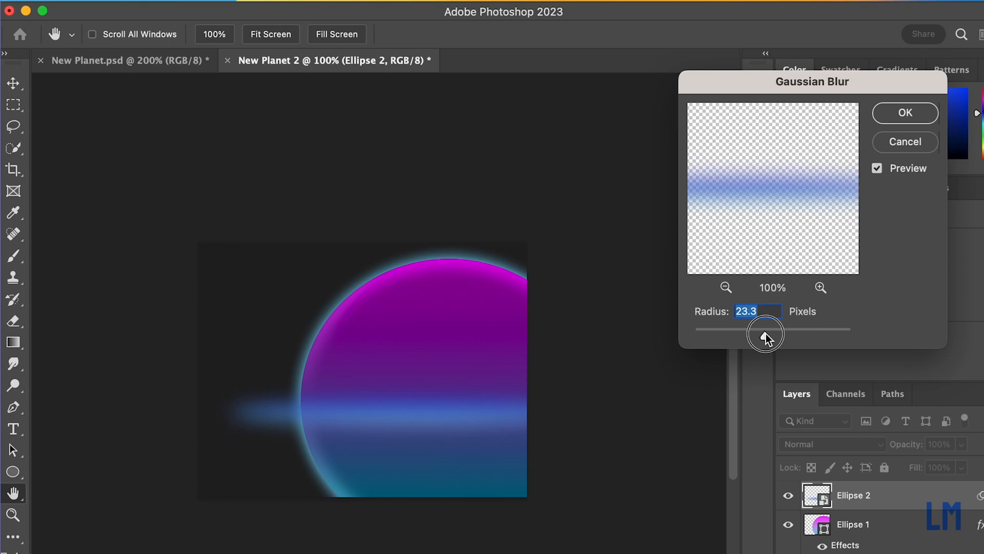
pyautogui.moveTo(765, 333); pyautogui.dragTo(764, 334)
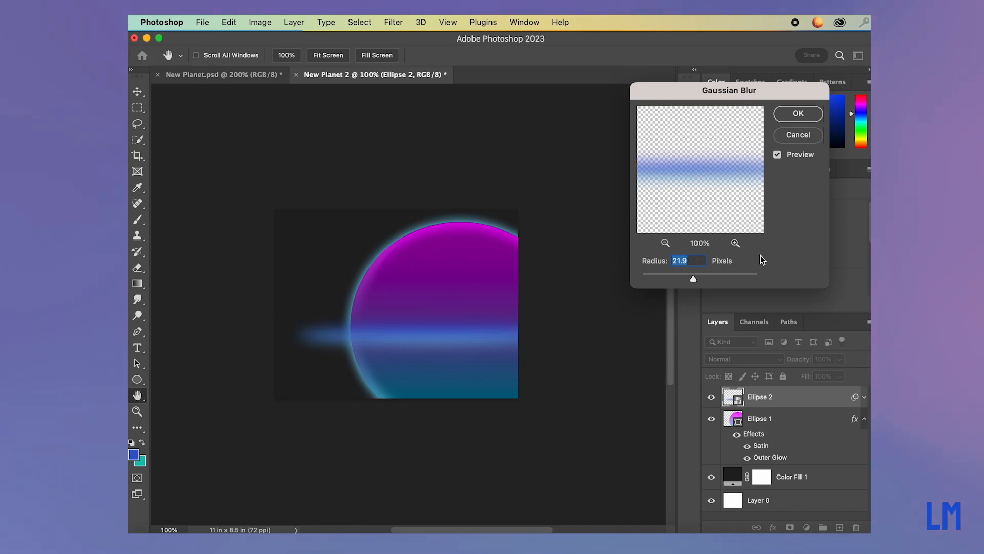
pyautogui.click(798, 114)
pyautogui.press('v')
pyautogui.click(657, 385)
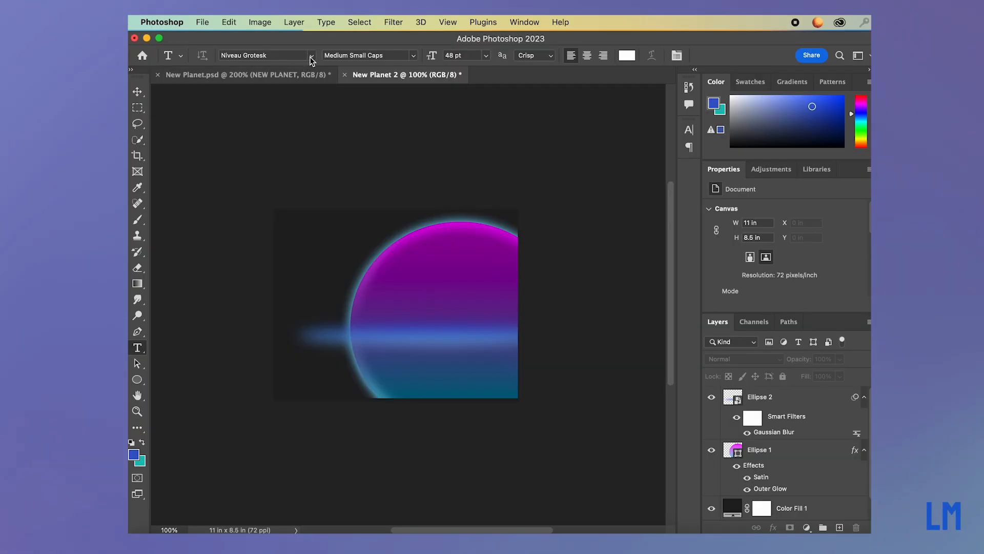
pyautogui.click(311, 55)
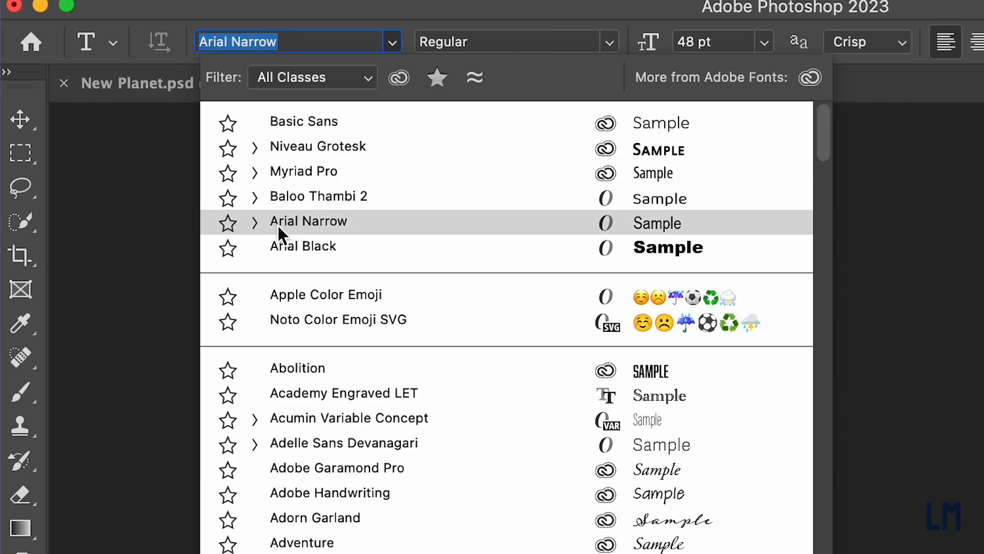
pyautogui.click(256, 221)
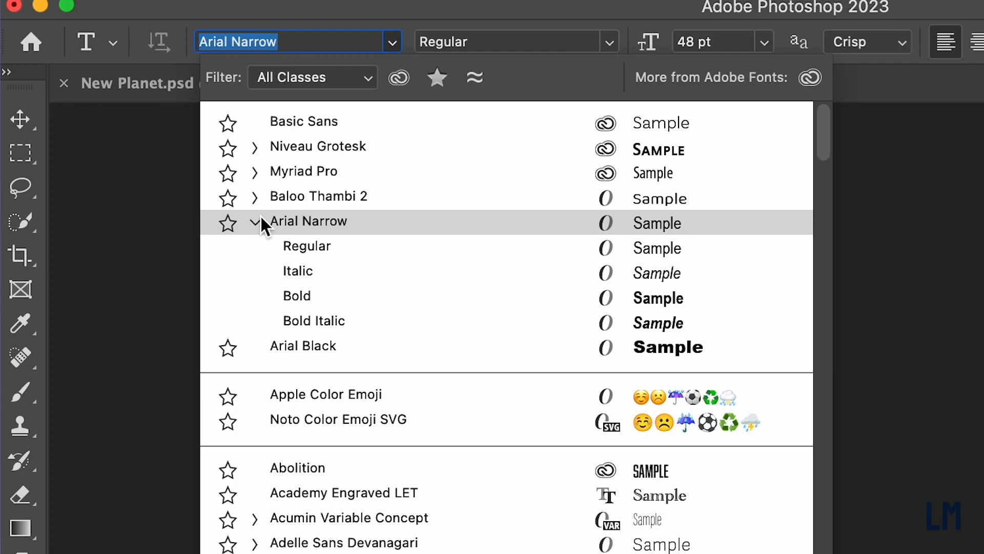
pyautogui.click(536, 9)
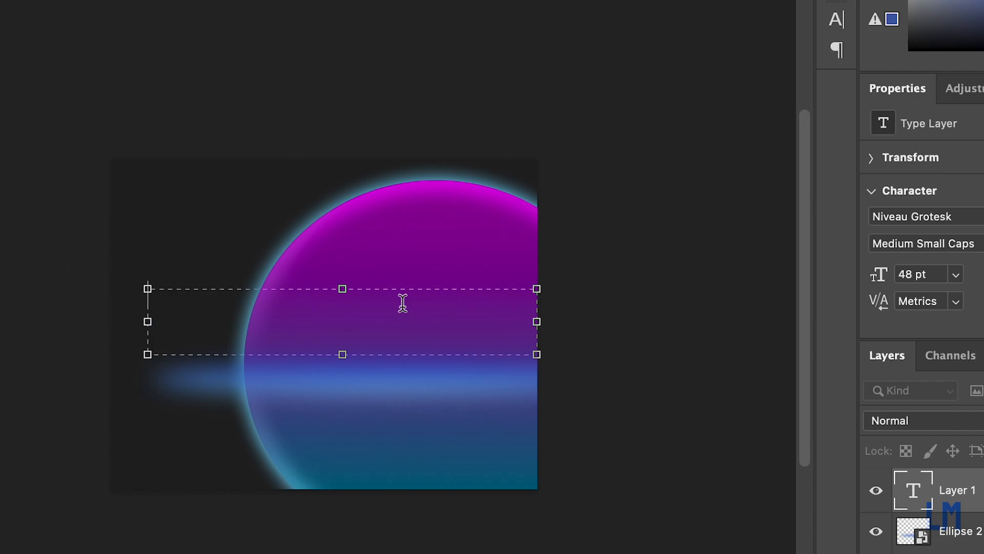
# Enter the title "NEW PLANET" in a text box above the ring, in white 48 pt Niveau Grotesk Medium Small Caps.
pyautogui.write('NEW ')
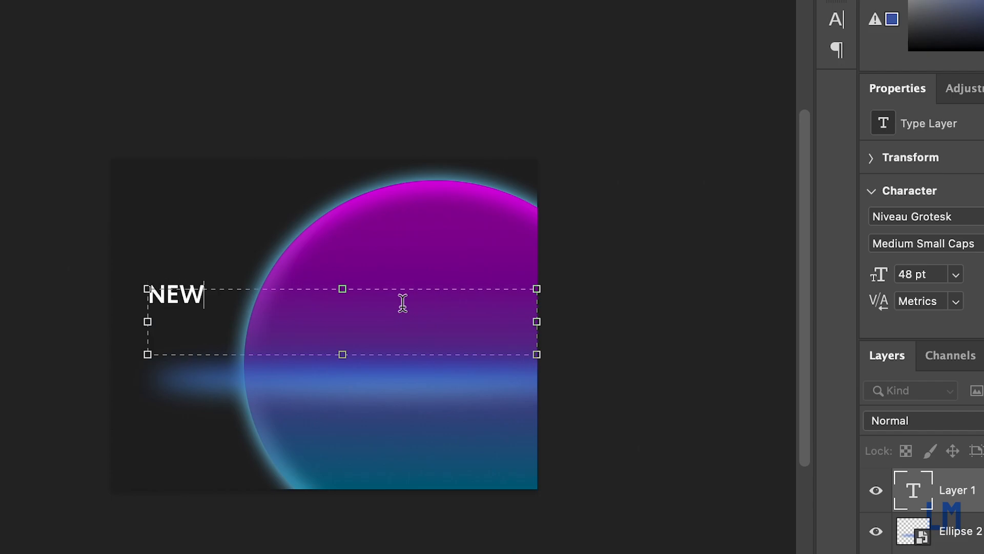
pyautogui.write('PL')
pyautogui.press('BackSpace')
pyautogui.write('KA')
pyautogui.press('BackSpace')
pyautogui.press('BackSpace')
pyautogui.write('LANET')
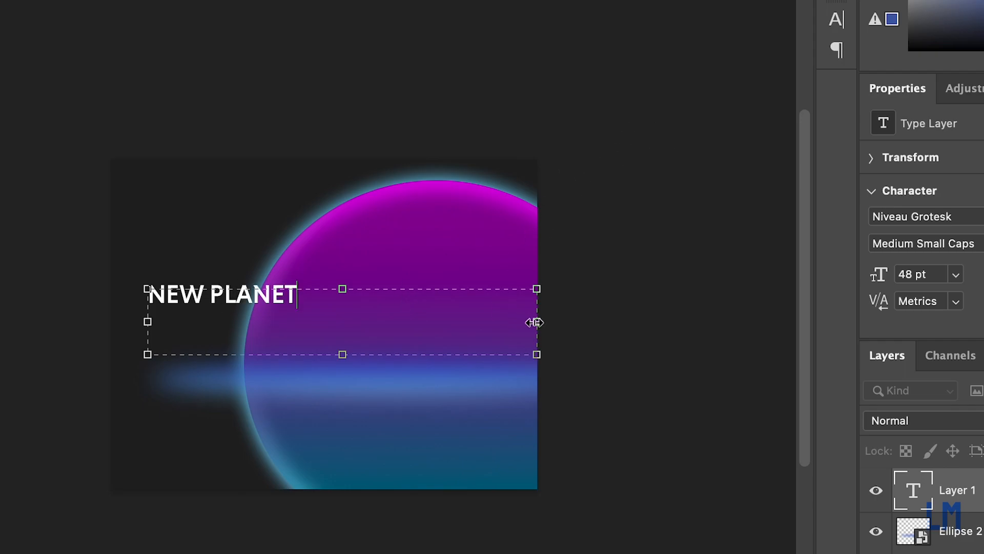
# Shrink the text box to fit closely around the title and commit the text.
pyautogui.moveTo(535, 322); pyautogui.dragTo(323, 322)
pyautogui.moveTo(252, 354); pyautogui.dragTo(248, 321)
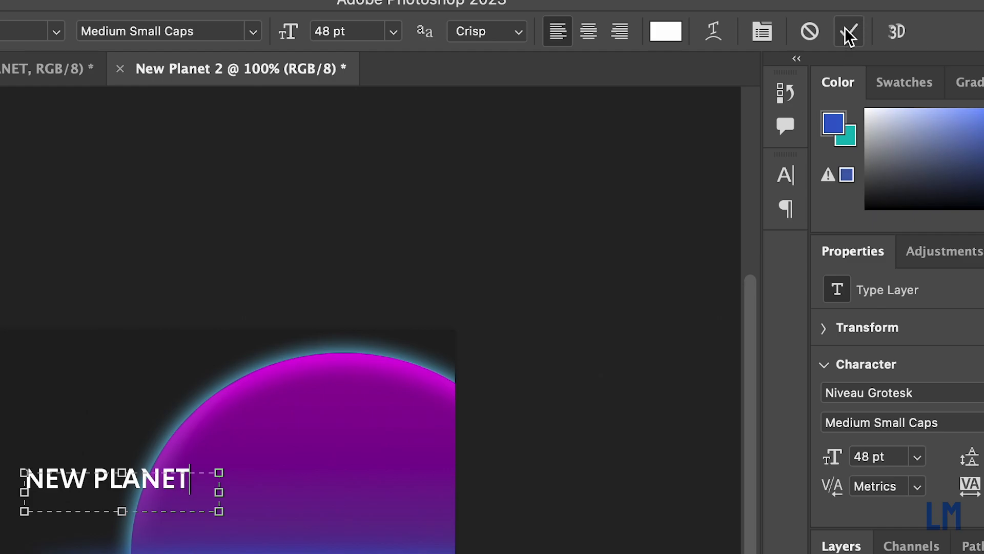
pyautogui.click(849, 32)
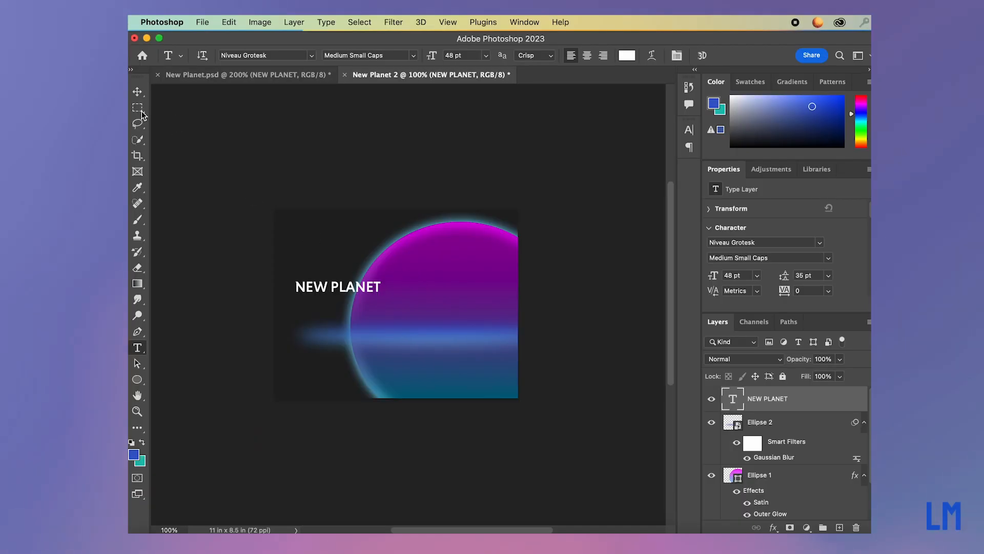
# Scale the NEW PLANET title up to about 110.74 pt and place it just above the blurred ring, ending near the canvas's right edge.
pyautogui.click(137, 92)
pyautogui.moveTo(363, 291); pyautogui.dragTo(594, 302)
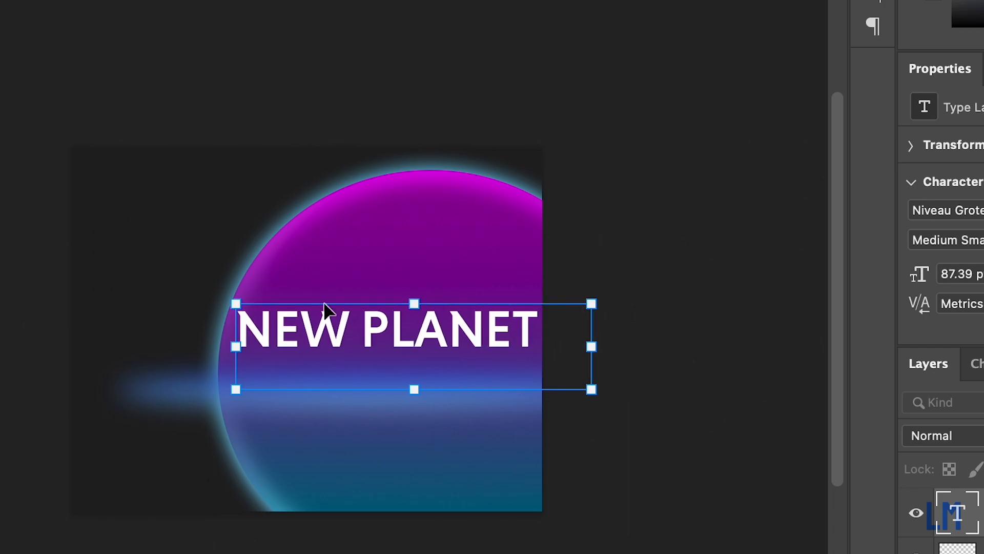
pyautogui.moveTo(234, 302); pyautogui.dragTo(128, 300)
pyautogui.moveTo(279, 319); pyautogui.dragTo(291, 343)
pyautogui.click(749, 54)
pyautogui.click(778, 452)
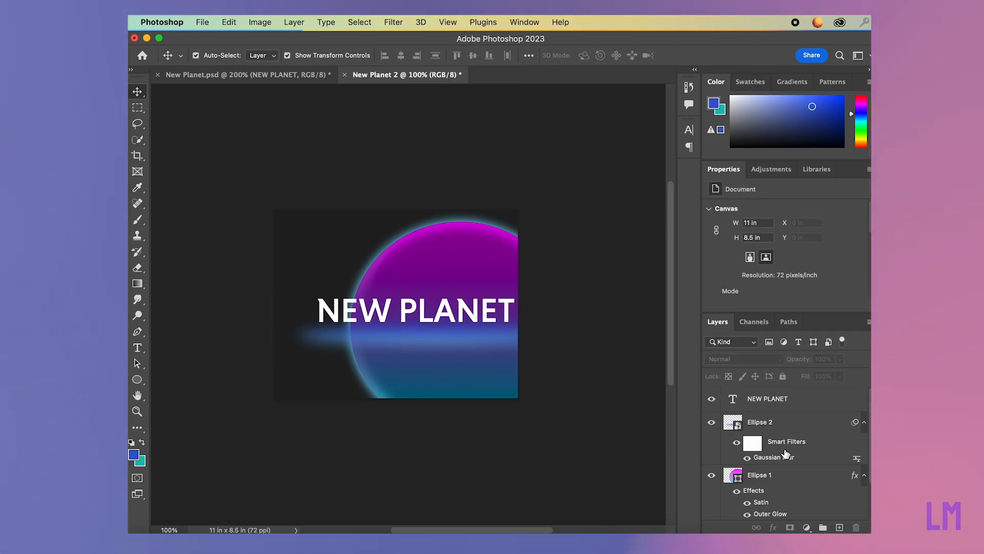
# Add a new layer above the NEW PLANET text and choose the Blue_13 preset for the Gradient tool.
pyautogui.click(783, 397)
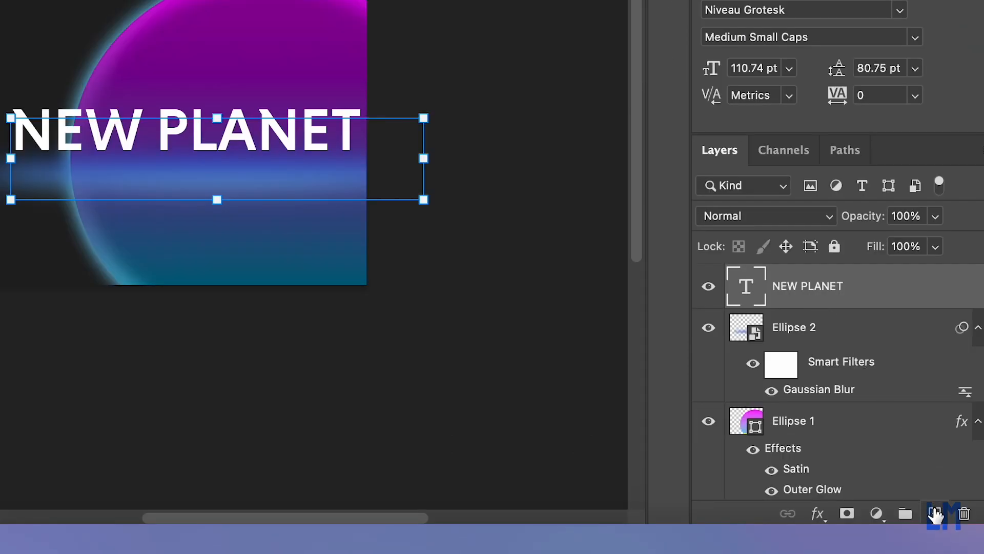
pyautogui.click(938, 519)
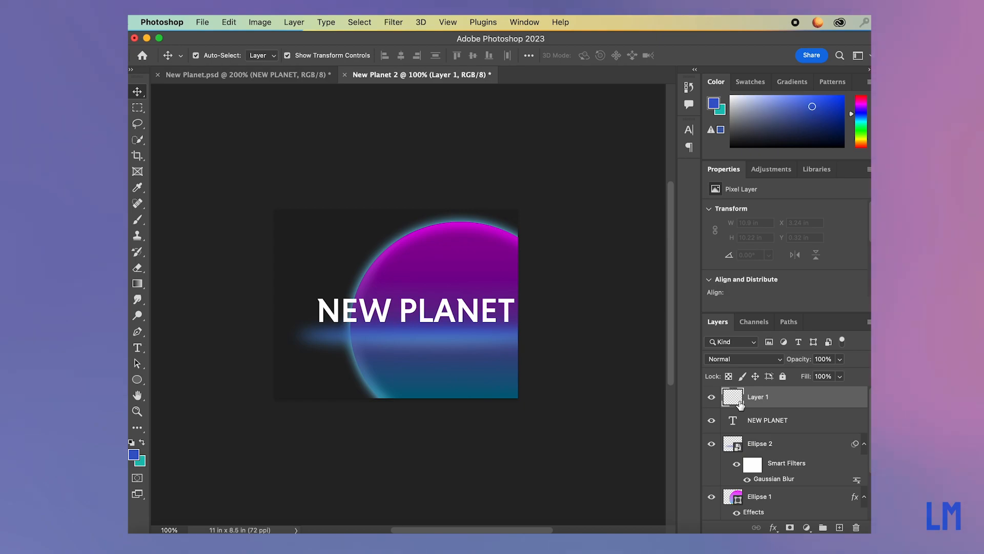
pyautogui.click(143, 285)
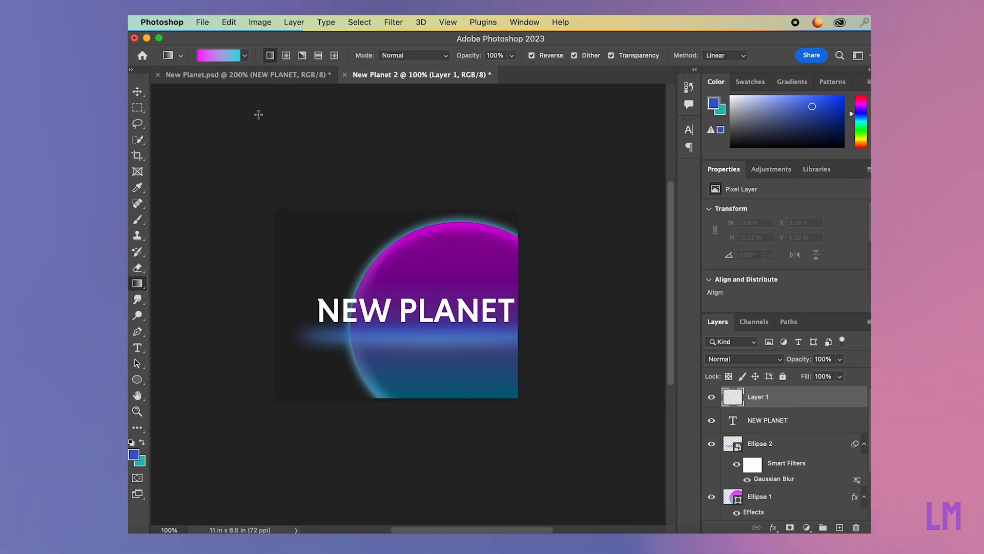
pyautogui.click(245, 56)
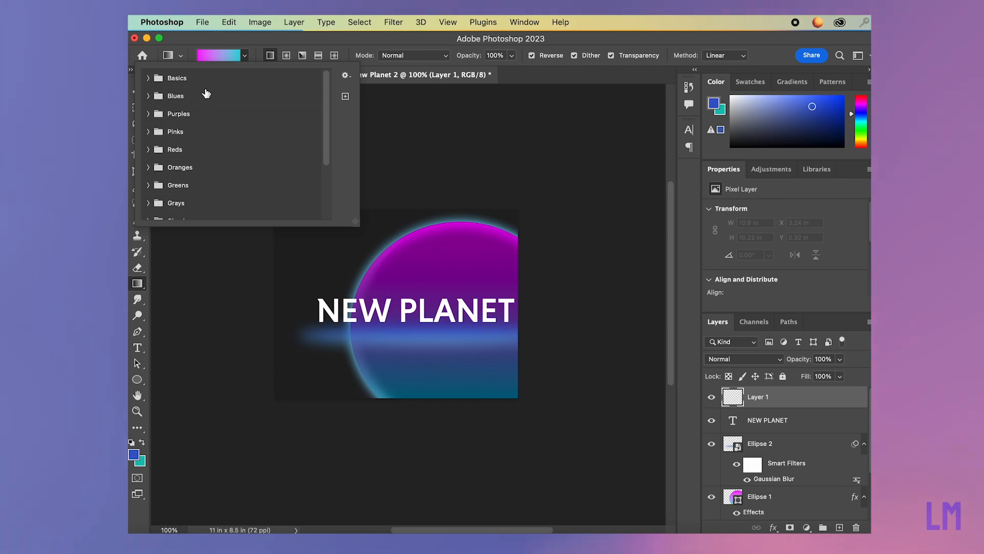
pyautogui.click(150, 97)
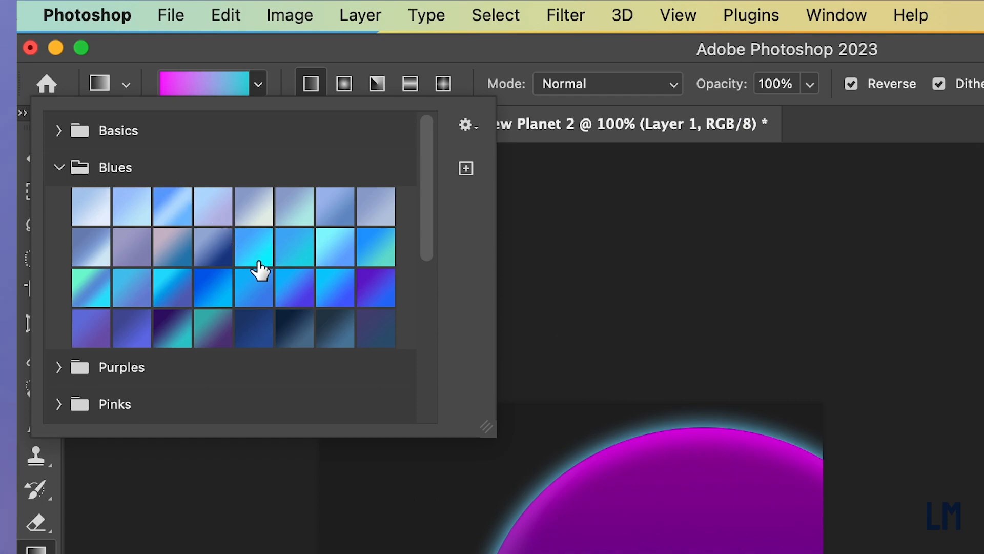
pyautogui.click(256, 260)
pyautogui.click(259, 79)
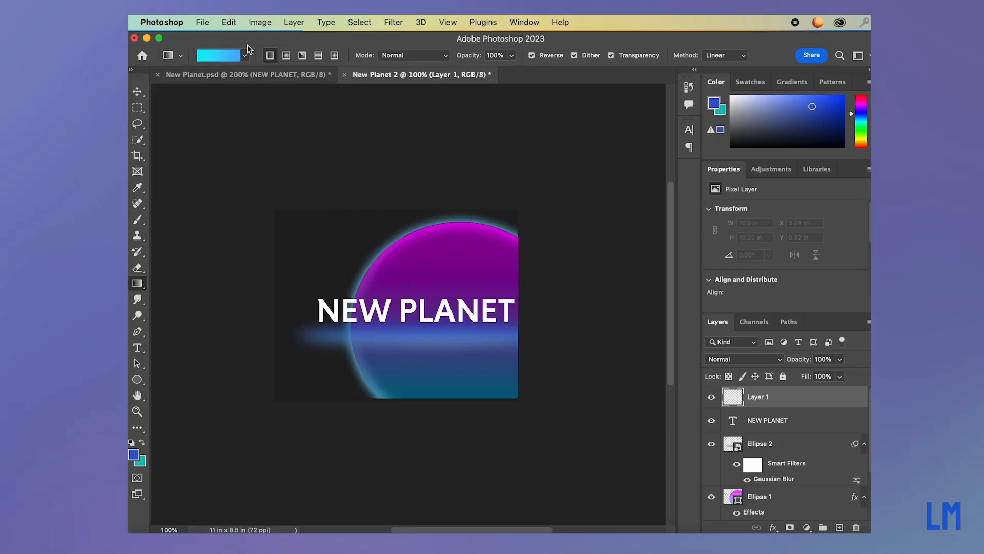
# Check the colours of the Blue_13 gradient's two end stops in the Gradient Editor.
pyautogui.click(233, 55)
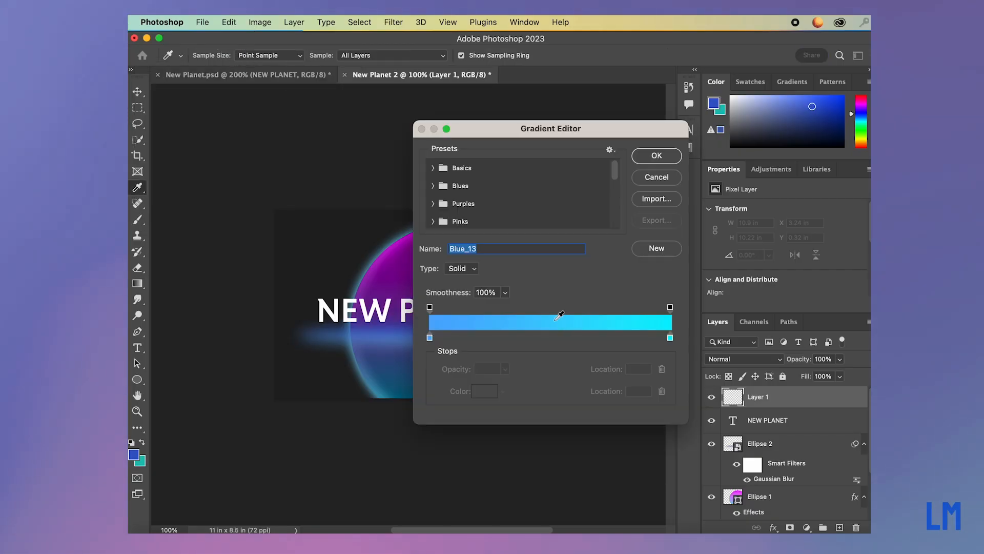
pyautogui.click(430, 338)
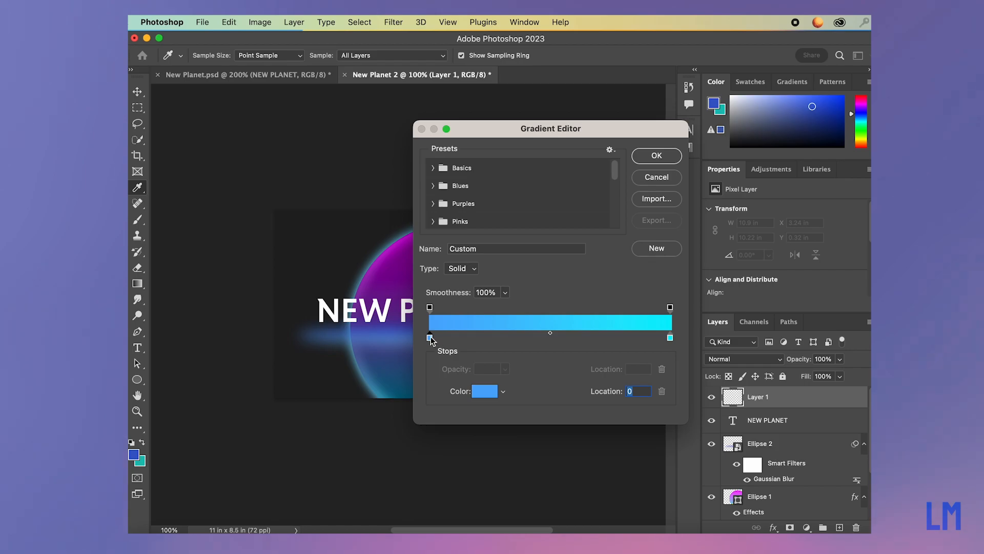
pyautogui.doubleClick(430, 338)
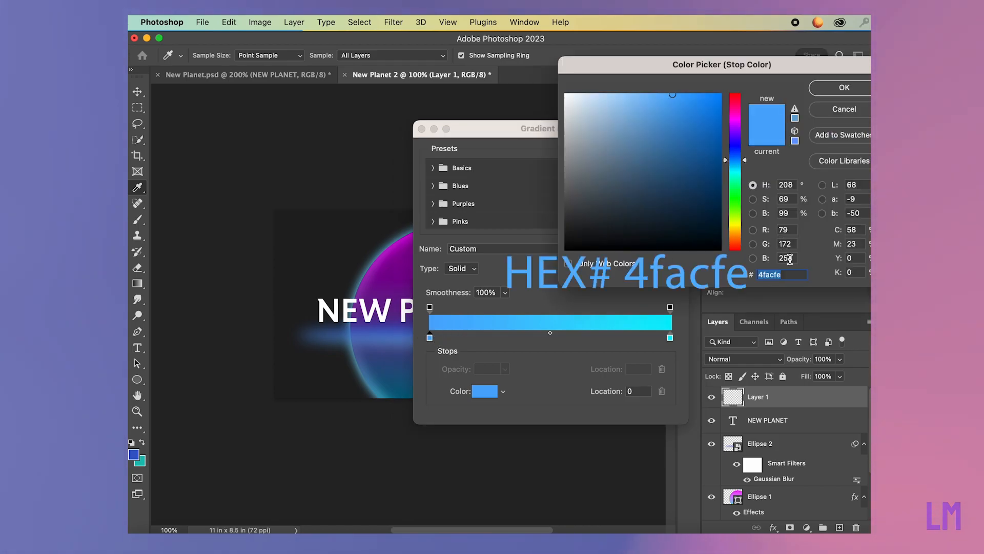
pyautogui.press('Return')
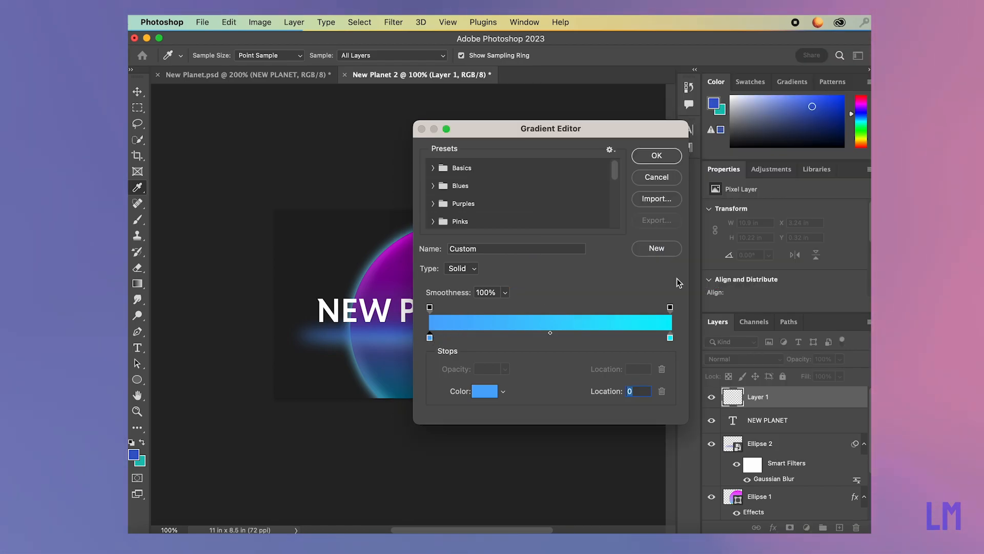
pyautogui.click(670, 337)
pyautogui.doubleClick(670, 337)
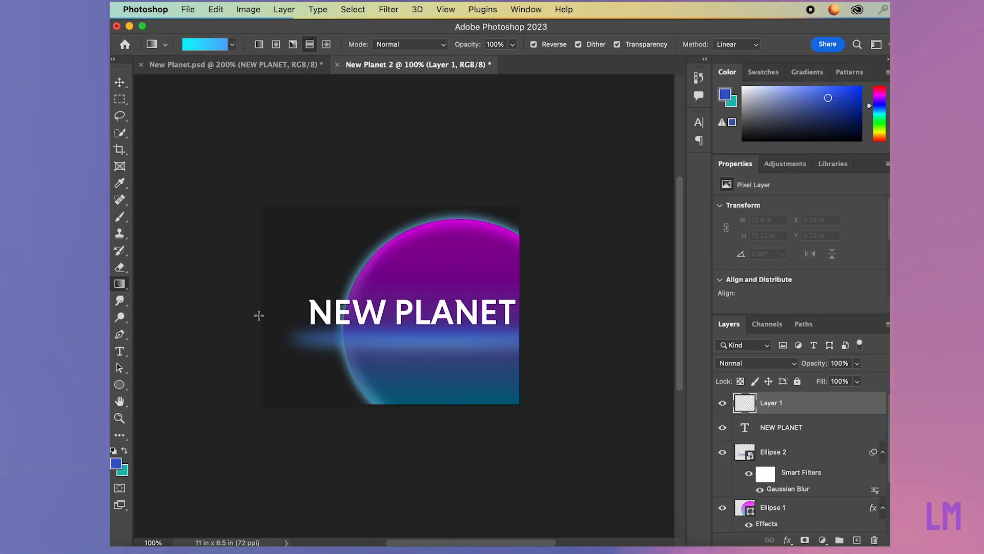
# Fill the new layer with a horizontal reflected gradient centred slightly left of the canvas's middle, and clip it to the NEW PLANET text.
pyautogui.moveTo(247, 321); pyautogui.dragTo(606, 314)
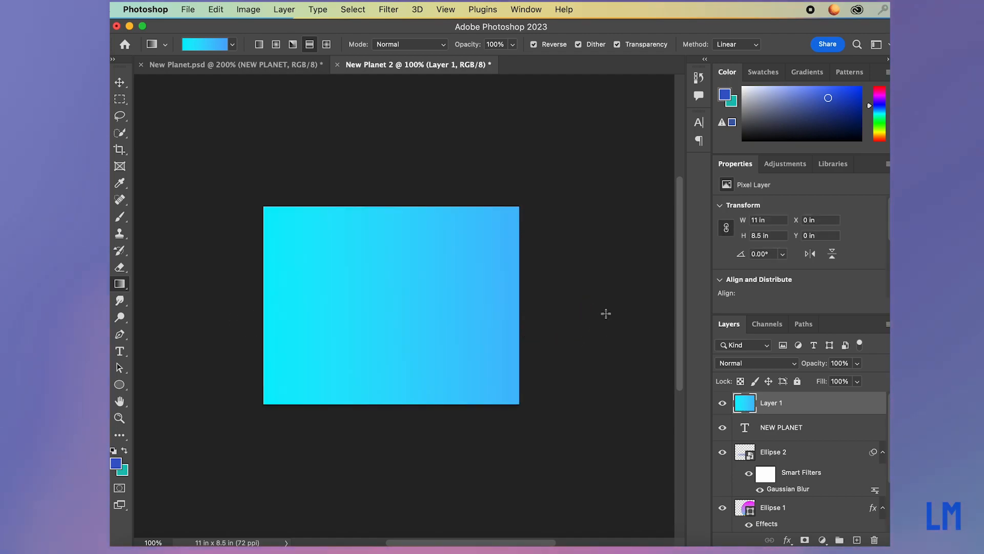
pyautogui.moveTo(371, 323); pyautogui.dragTo(505, 318)
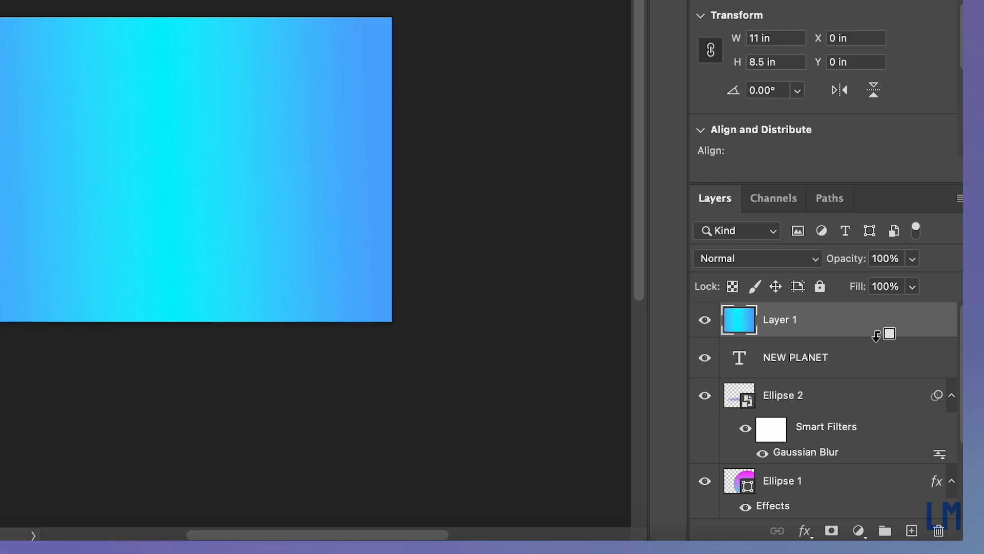
pyautogui.keyDown('alt'); pyautogui.click(877, 336); pyautogui.keyUp('alt')
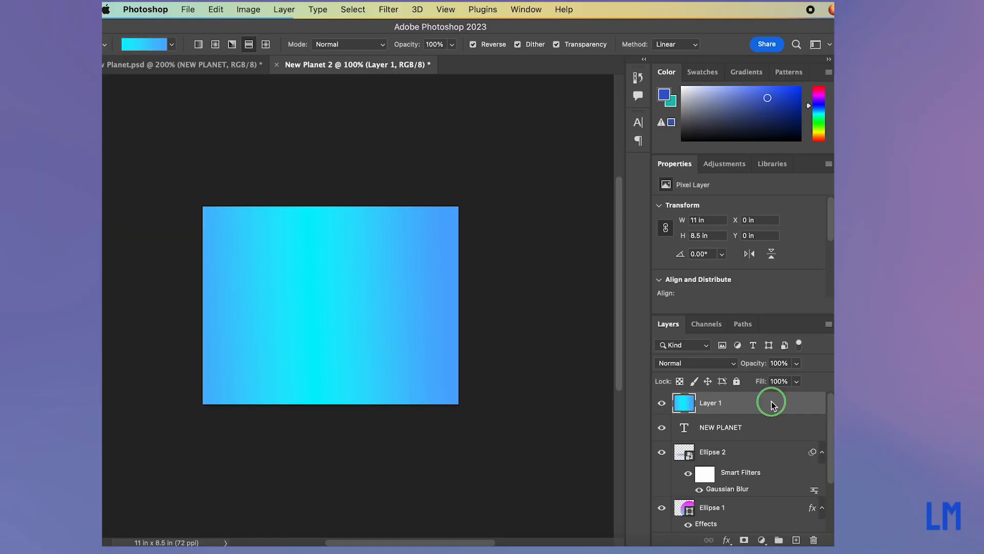
pyautogui.rightClick(771, 399)
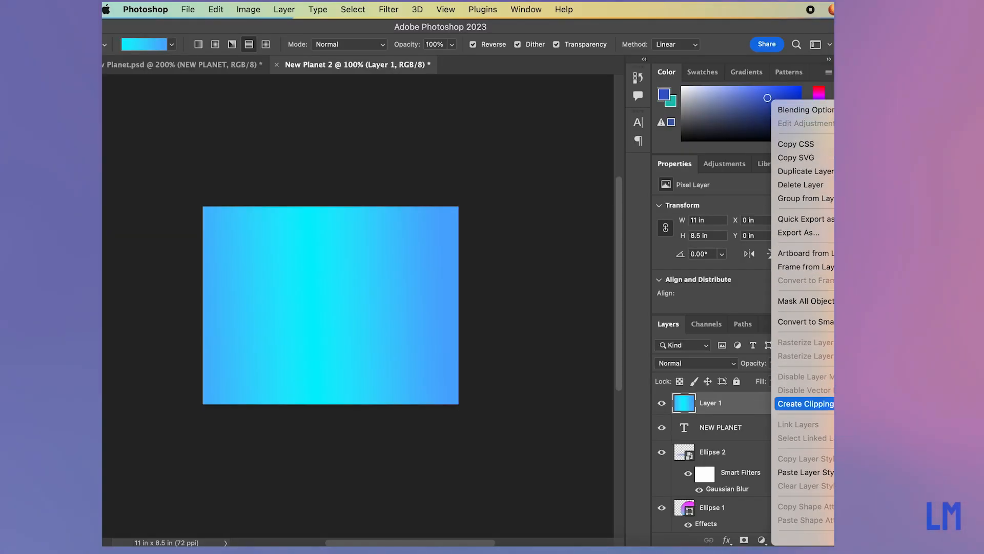
pyautogui.click(805, 404)
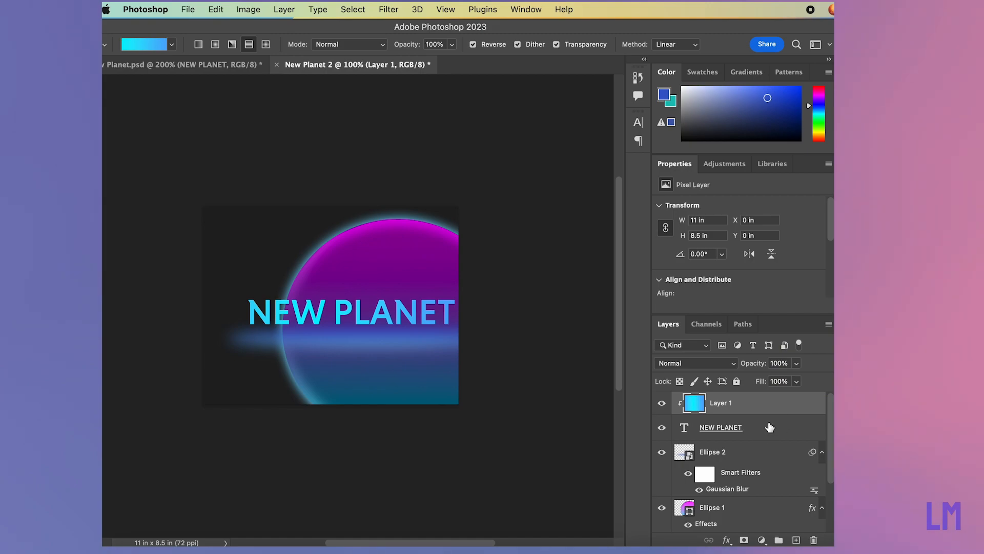
# Add a Bevel & Emboss layer effect to the NEW PLANET text layer.
pyautogui.moveTo(714, 26); pyautogui.dragTo(777, 27)
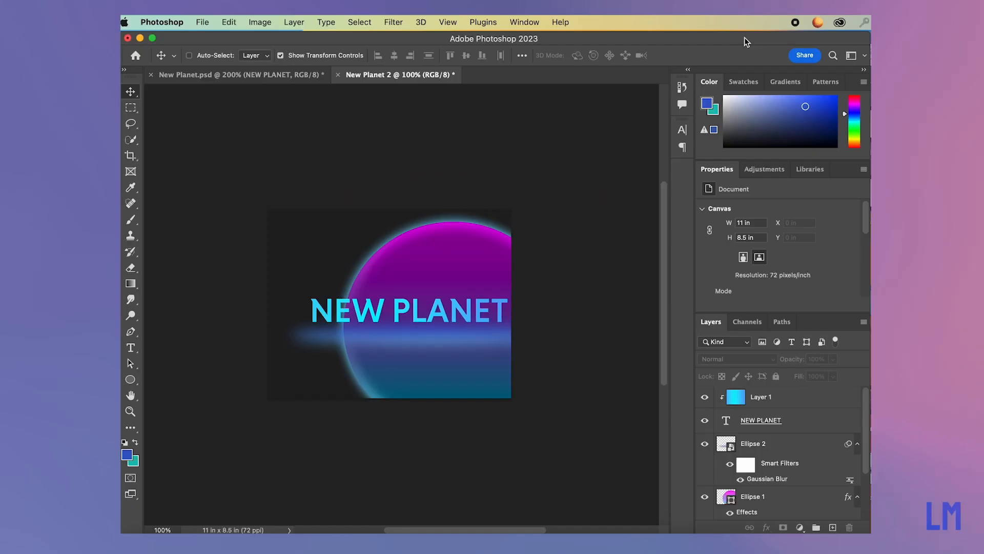
pyautogui.press('super+plus')
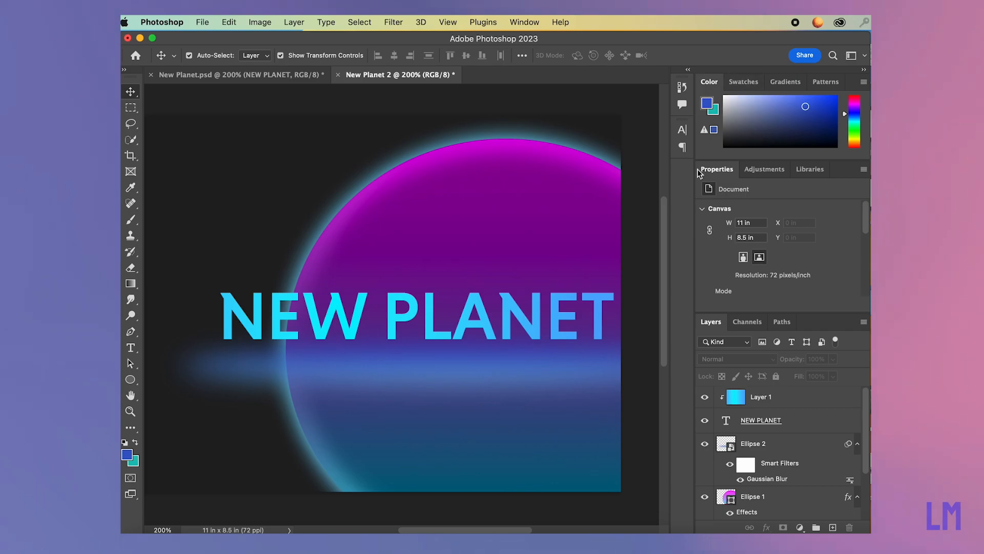
pyautogui.click(800, 426)
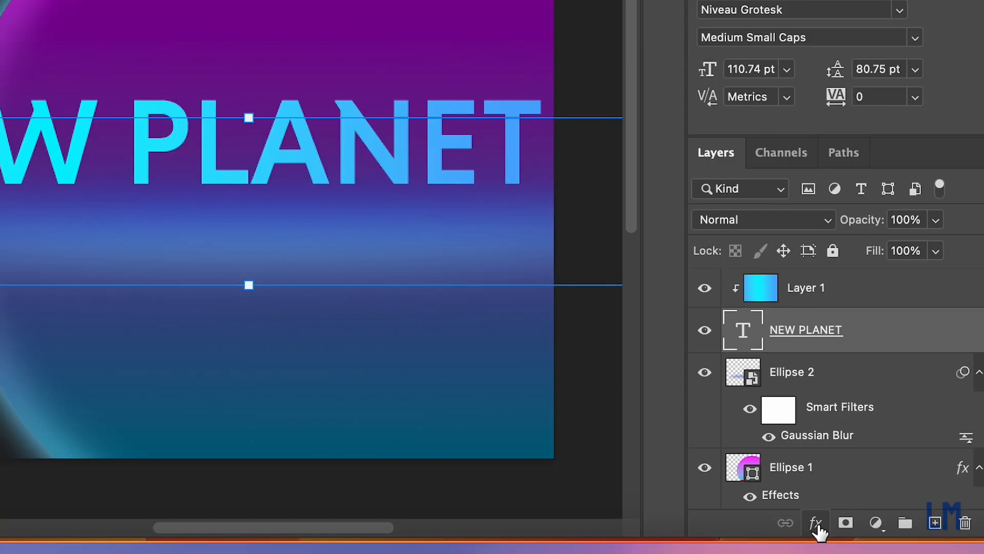
pyautogui.click(817, 523)
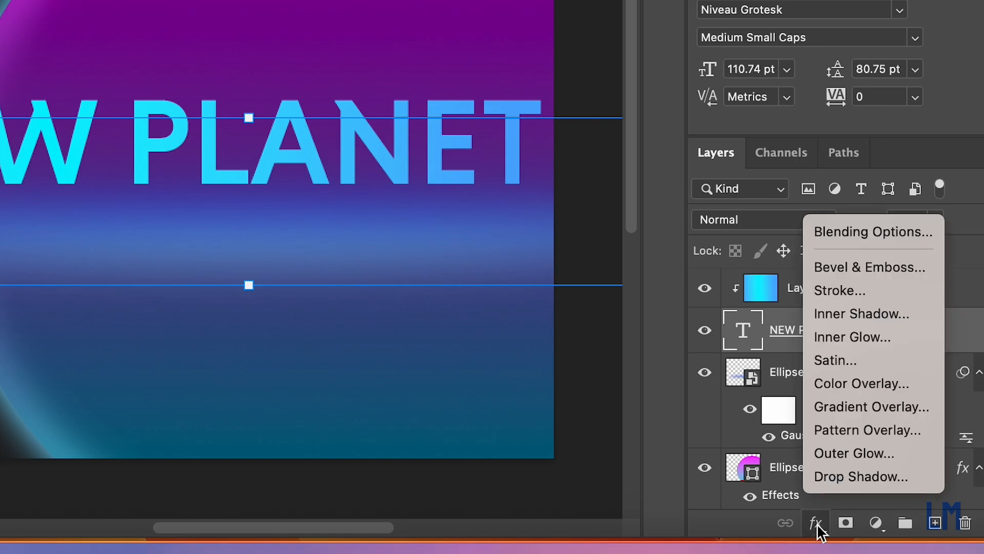
pyautogui.click(871, 270)
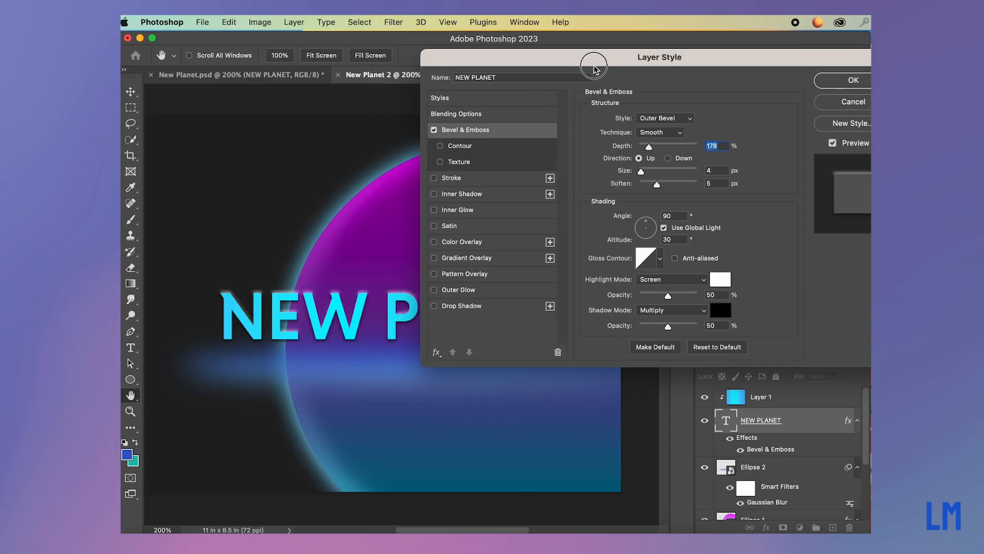
pyautogui.moveTo(593, 65); pyautogui.dragTo(619, 46)
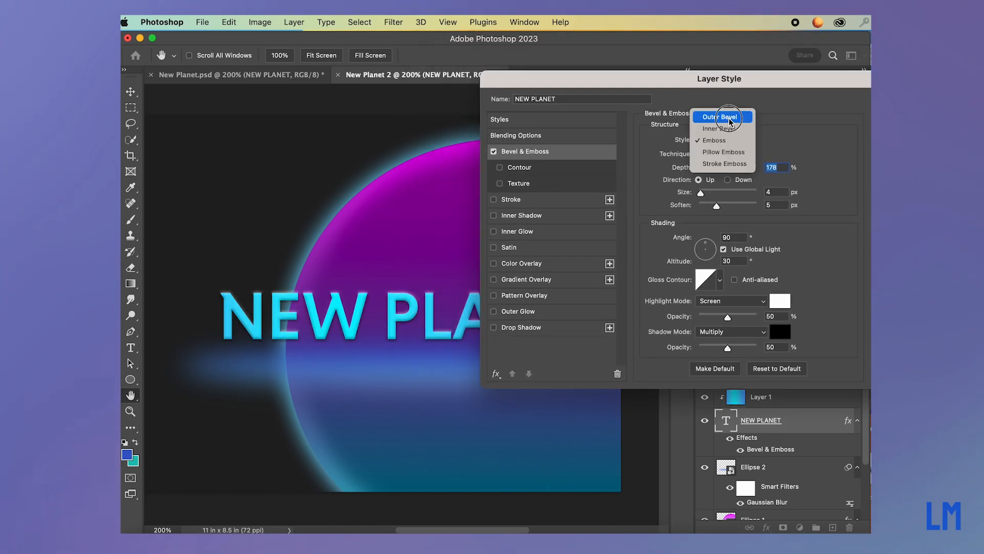
pyautogui.click(728, 118)
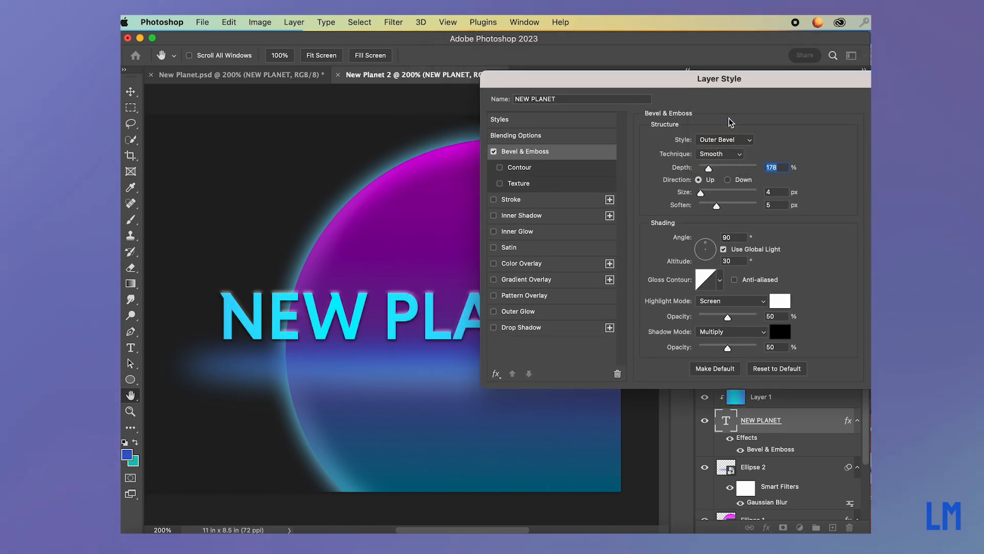
# Try the Emboss, Pillow Emboss and Stroke Emboss styles for the title's bevel, and return to Outer Bevel.
pyautogui.click(752, 144)
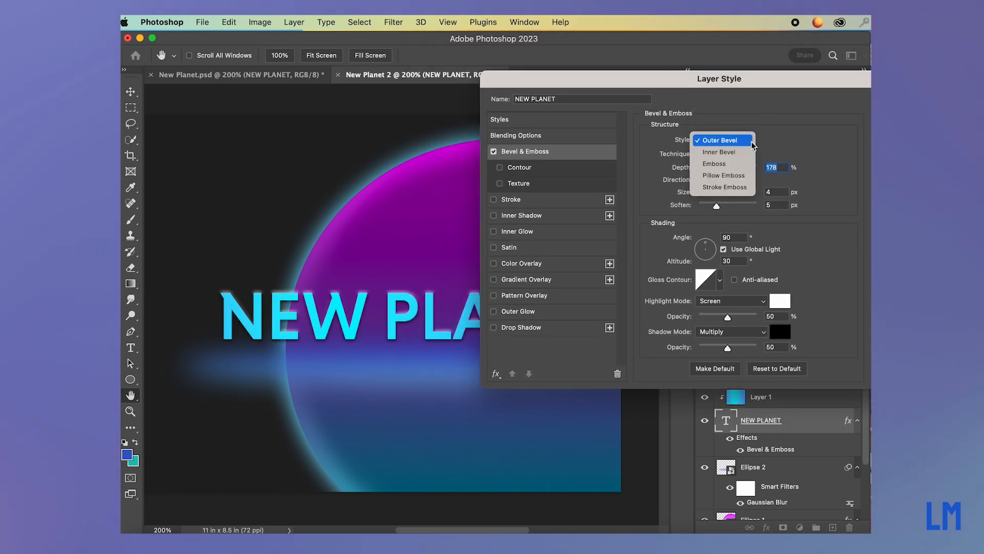
pyautogui.click(743, 164)
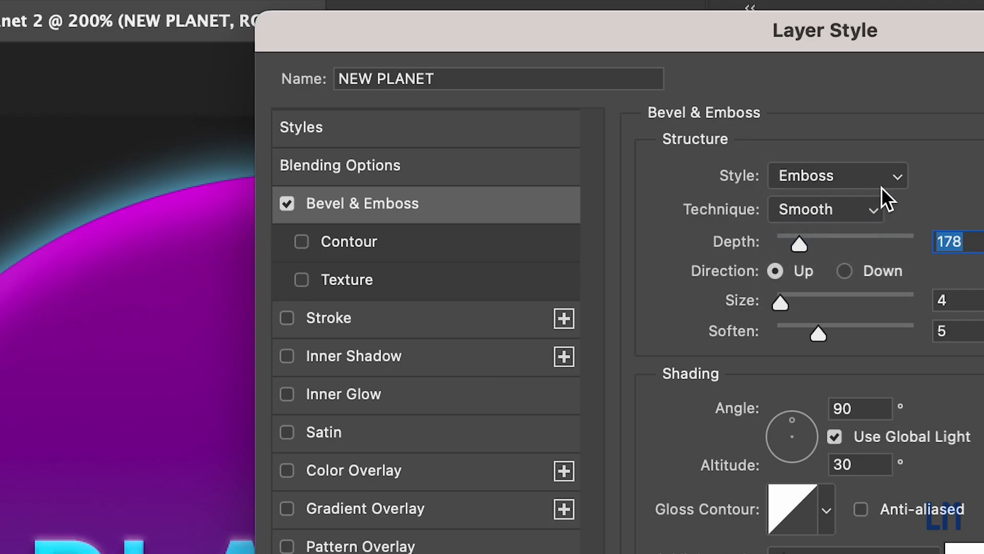
pyautogui.click(746, 144)
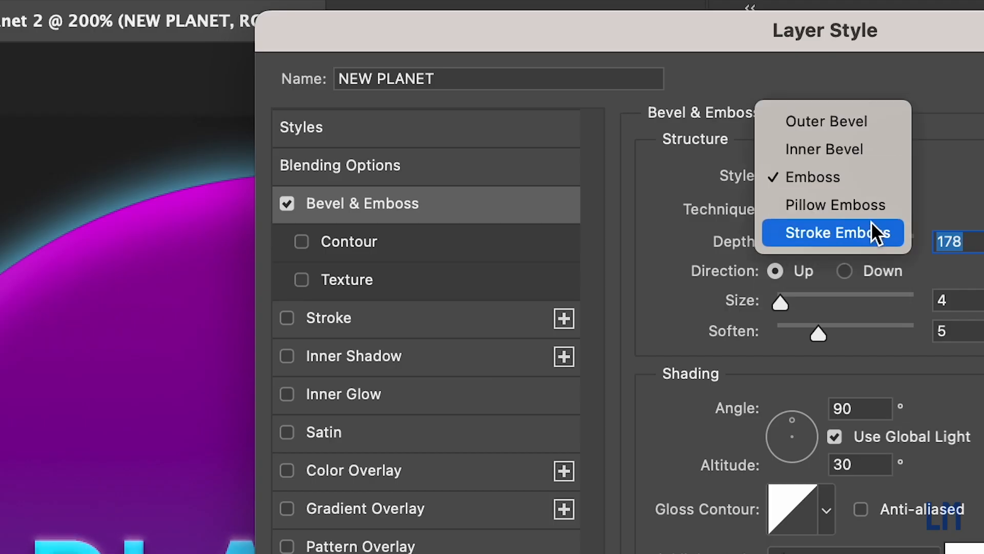
pyautogui.click(883, 206)
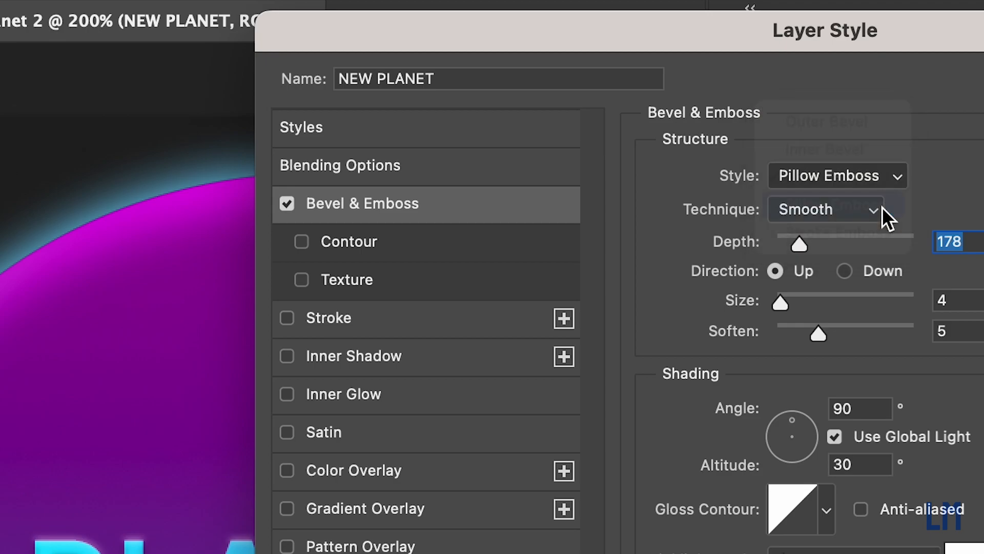
pyautogui.click(874, 170)
pyautogui.click(820, 205)
pyautogui.click(839, 176)
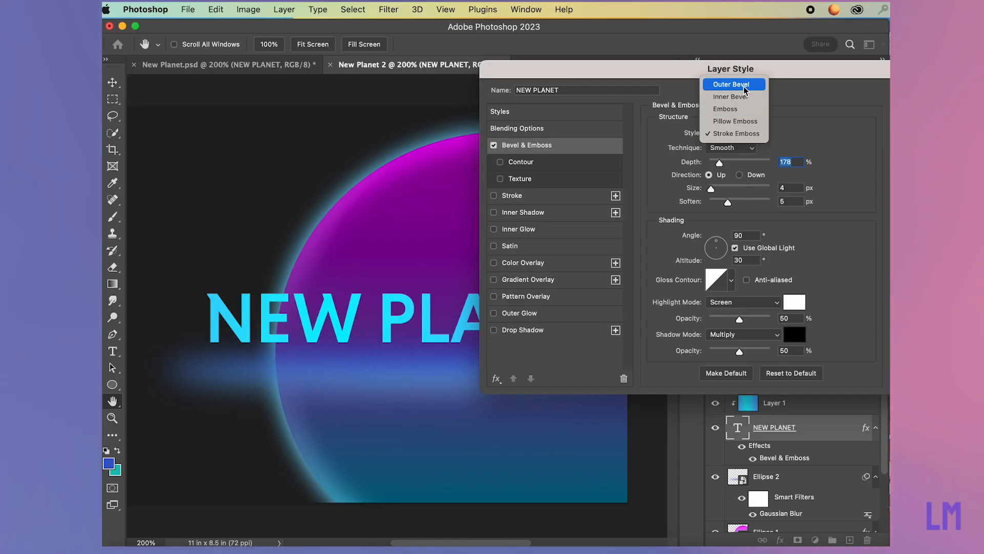
pyautogui.click(745, 91)
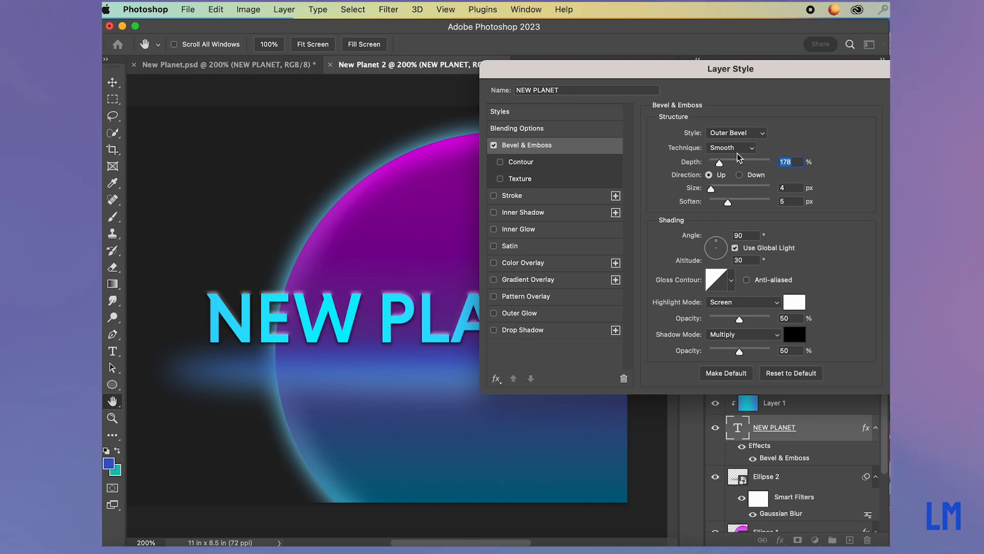
# Set the title's bevel depth to 553%, its size to 5 px and its soften value to 3 px.
pyautogui.moveTo(722, 165)
pyautogui.mouseDown()
pyautogui.moveTo(753, 161)
pyautogui.moveTo(721, 165)
pyautogui.moveTo(754, 165)
pyautogui.moveTo(740, 165)
pyautogui.mouseUp()
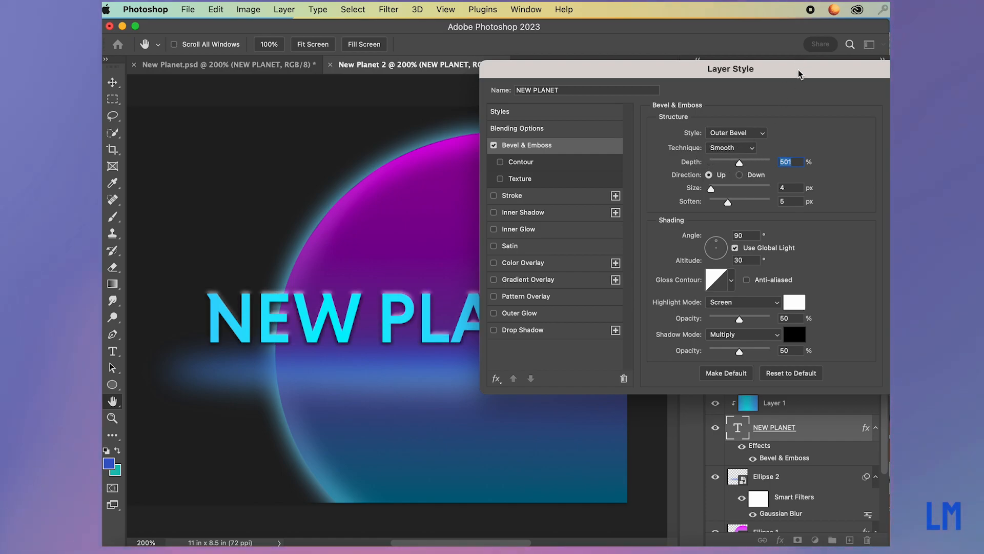
pyautogui.moveTo(799, 73); pyautogui.dragTo(722, 69)
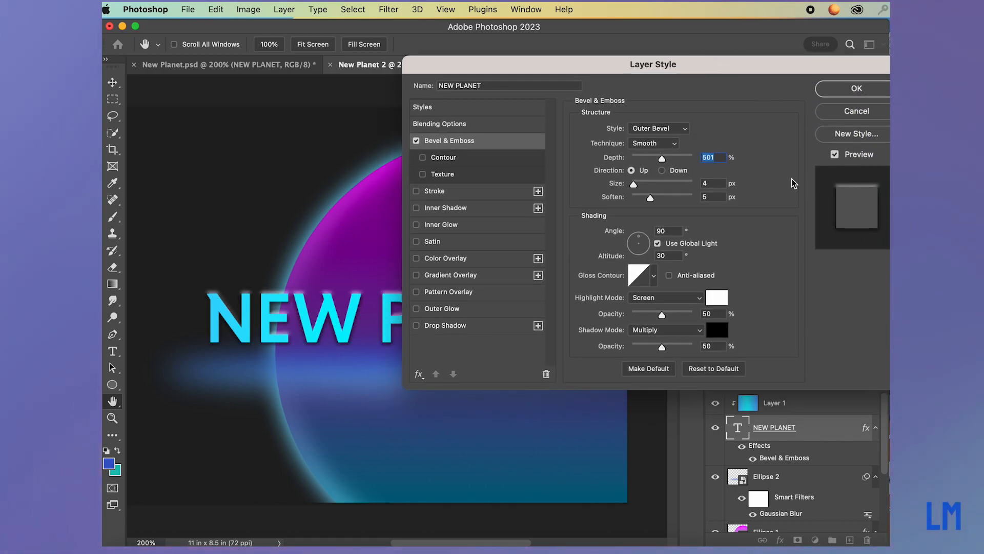
pyautogui.moveTo(662, 160); pyautogui.dragTo(651, 159)
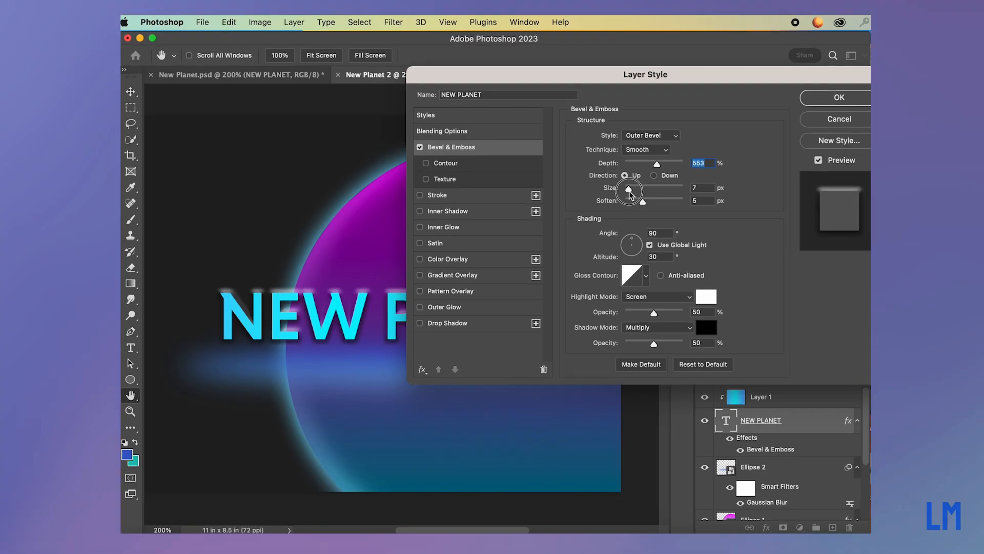
pyautogui.moveTo(629, 191)
pyautogui.mouseDown()
pyautogui.moveTo(642, 190)
pyautogui.moveTo(627, 189)
pyautogui.moveTo(637, 203)
pyautogui.mouseUp()
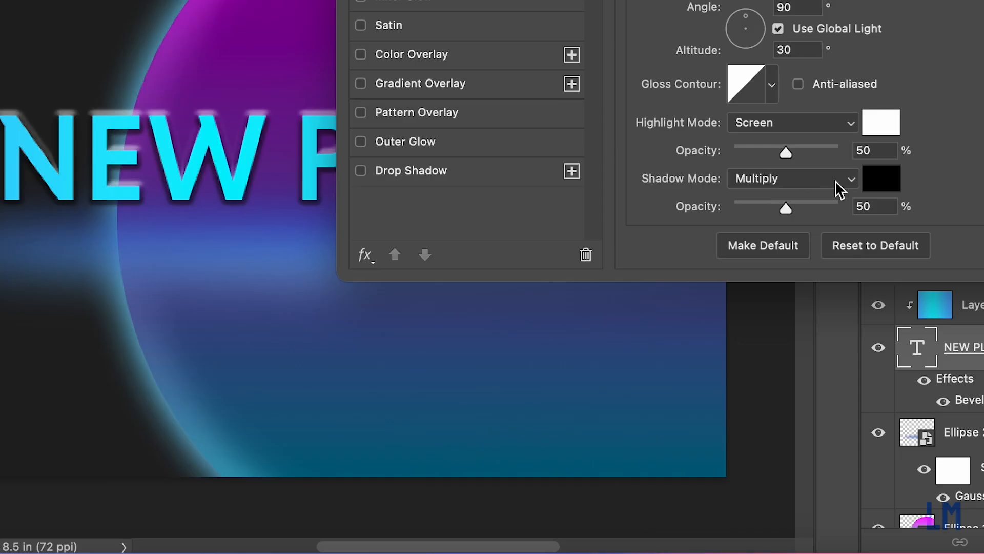
# Try Normal, Lighten, Screen, Color Dodge and Linear Dodge (Add) as the bevel's shadow mode.
pyautogui.click(855, 184)
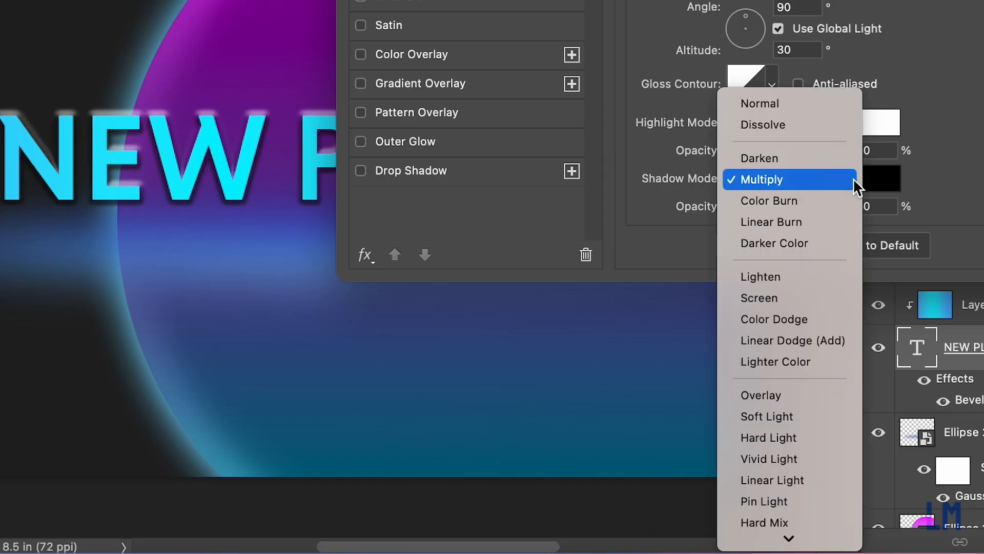
pyautogui.click(843, 111)
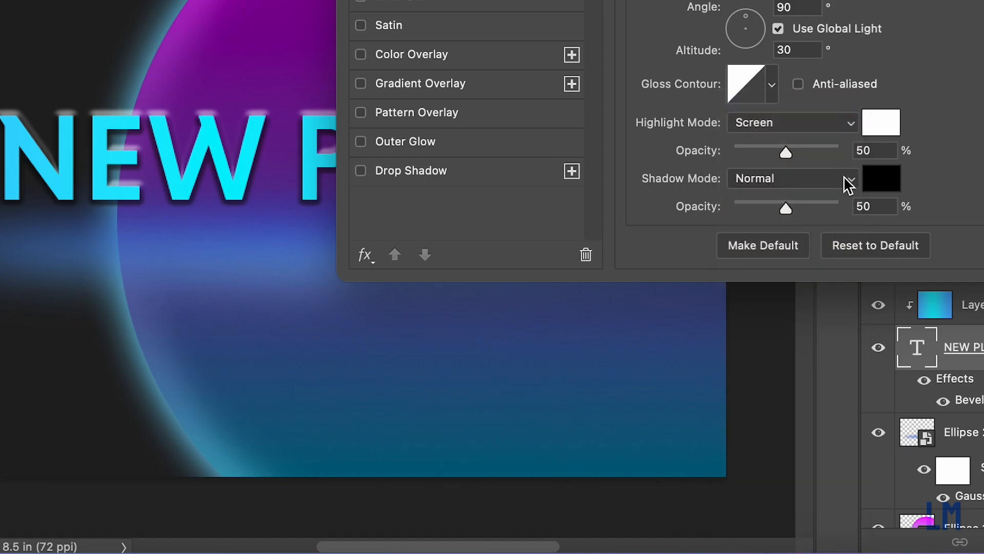
pyautogui.click(845, 180)
pyautogui.click(820, 353)
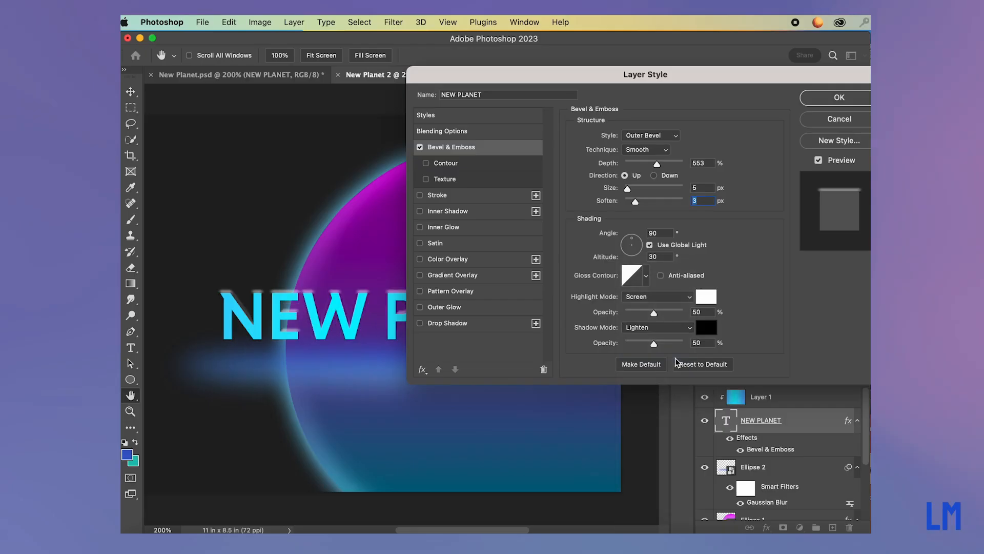
pyautogui.click(686, 329)
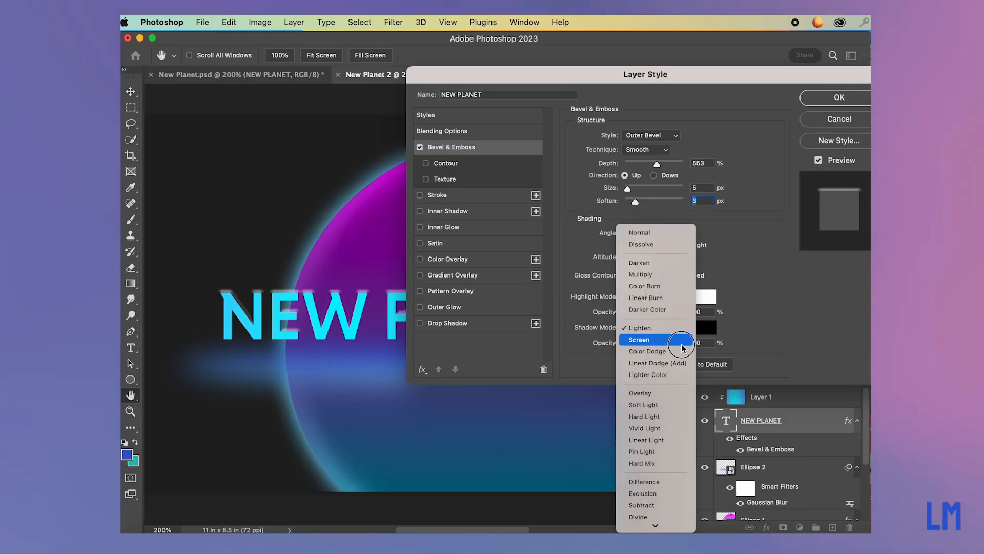
pyautogui.click(684, 346)
pyautogui.click(685, 331)
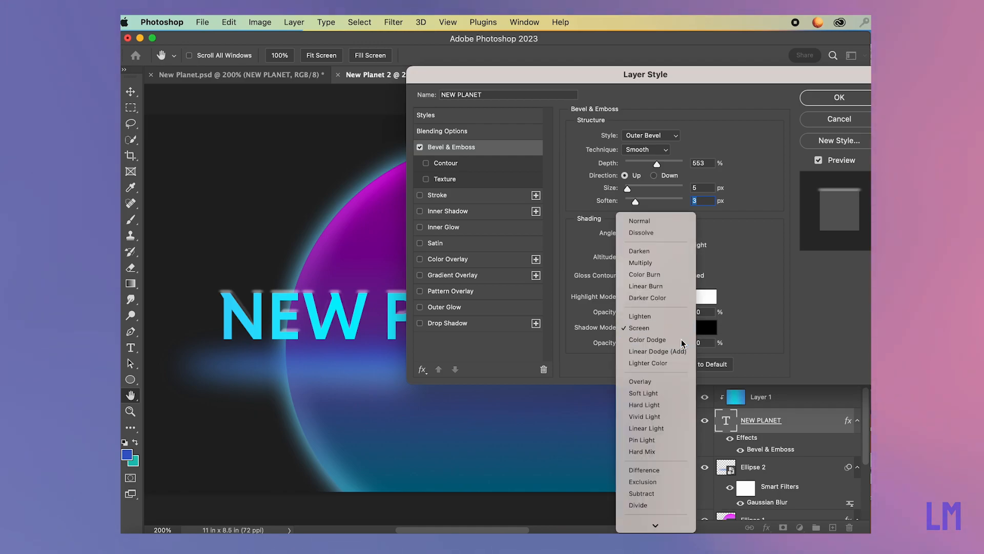
pyautogui.click(684, 339)
pyautogui.click(693, 329)
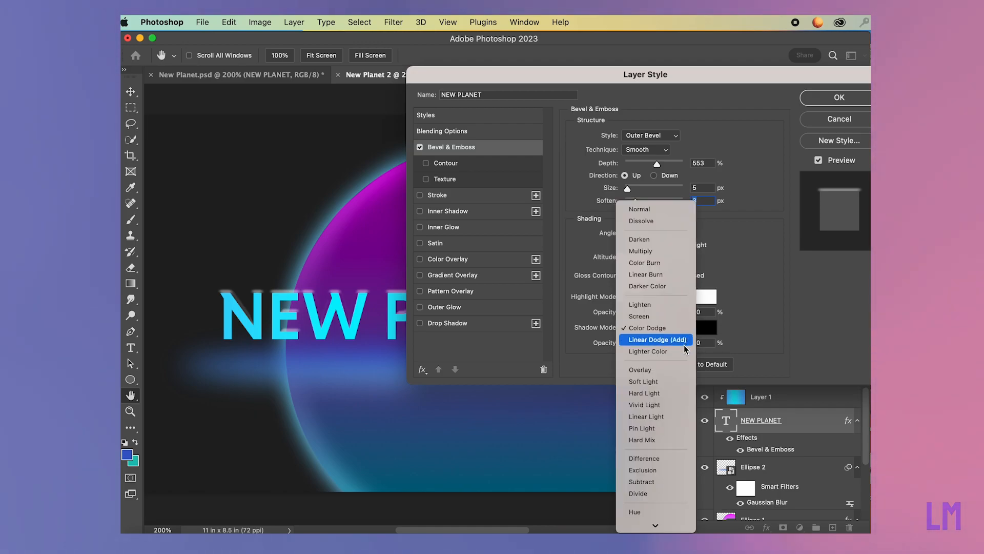
pyautogui.click(684, 342)
# Set the bevel's shadow mode to Overlay with slightly raised shadow opacity, and apply the effect to the title.
pyautogui.click(685, 329)
pyautogui.click(672, 340)
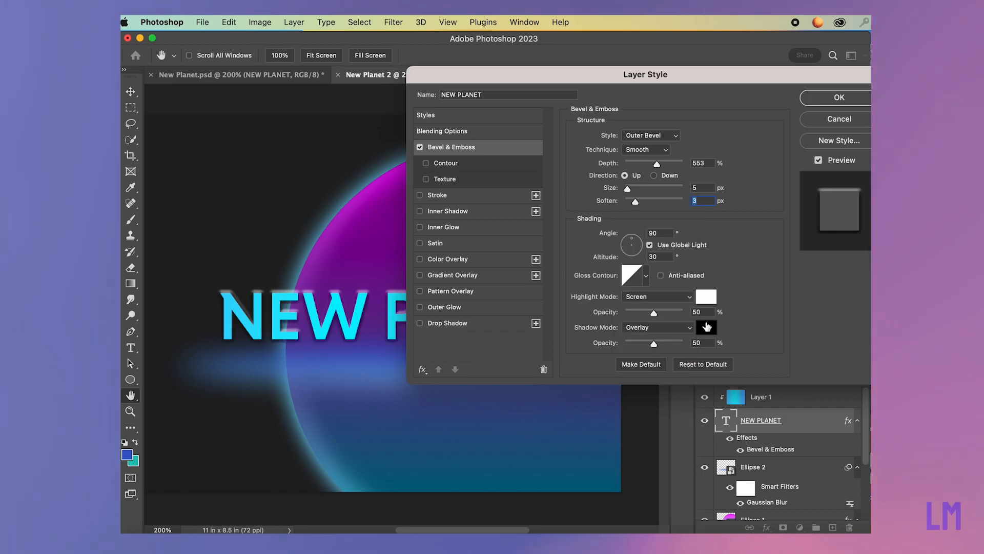
pyautogui.moveTo(713, 83); pyautogui.dragTo(765, 82)
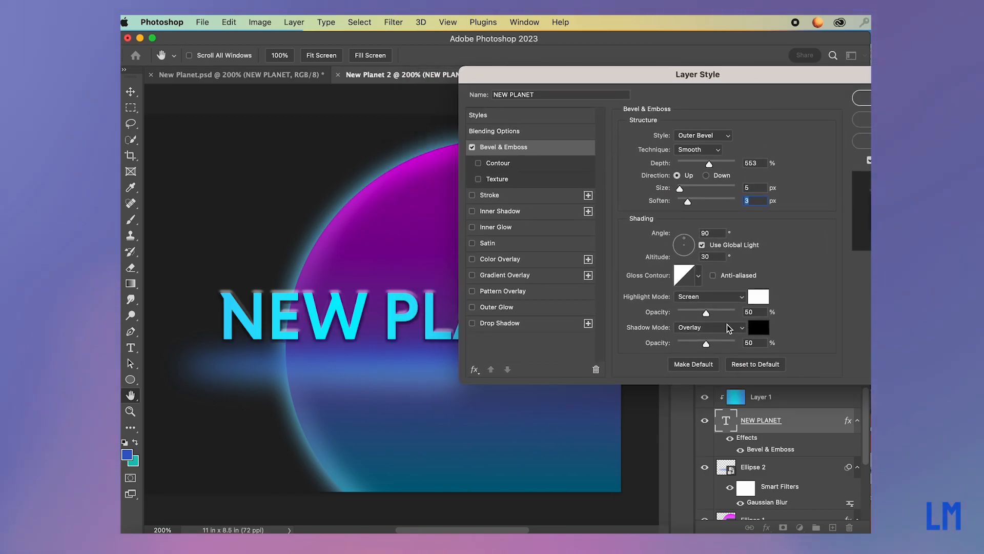
pyautogui.moveTo(706, 344)
pyautogui.mouseDown()
pyautogui.moveTo(725, 343)
pyautogui.moveTo(693, 343)
pyautogui.moveTo(718, 342)
pyautogui.moveTo(710, 342)
pyautogui.mouseUp()
pyautogui.moveTo(777, 82); pyautogui.dragTo(716, 95)
pyautogui.click(831, 111)
pyautogui.click(650, 222)
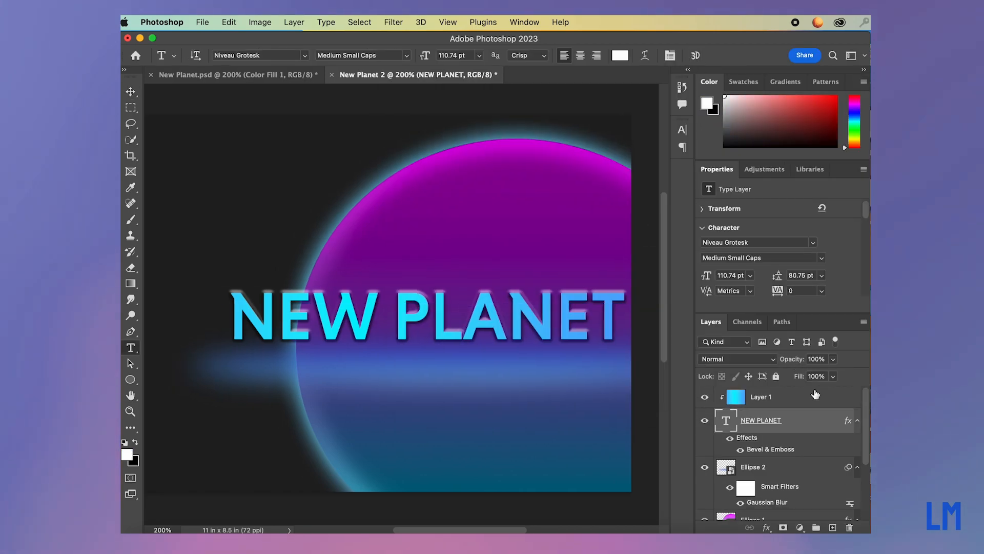
# Create a text box above Layer 1, on the planet over the NEW PLANET title, using 24 pt Basic Sans Light.
pyautogui.click(815, 398)
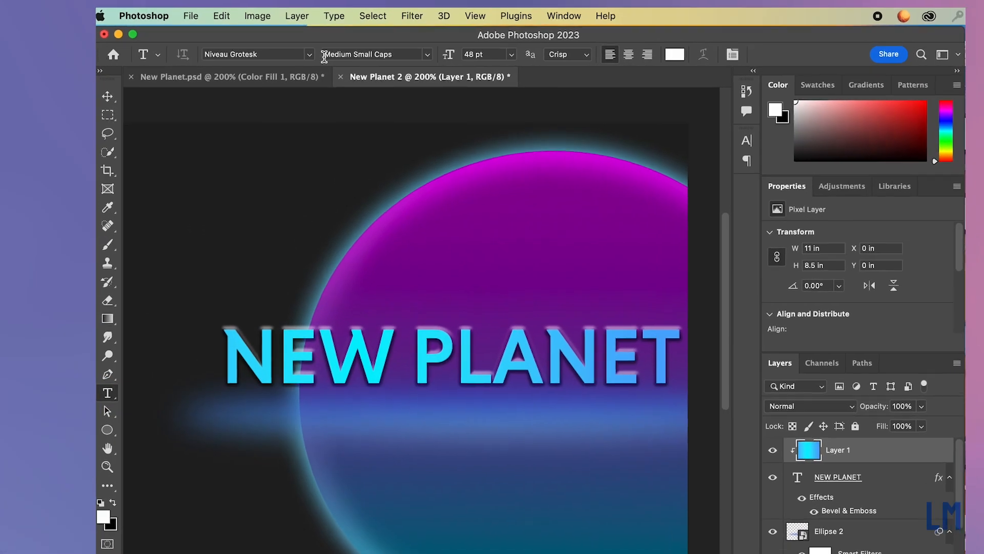
pyautogui.click(304, 55)
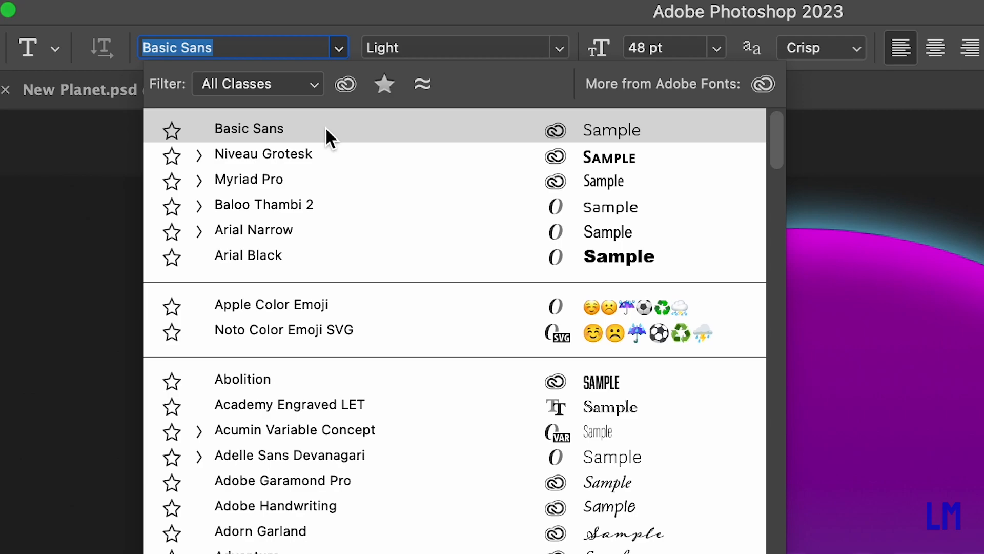
pyautogui.click(325, 127)
pyautogui.moveTo(416, 232); pyautogui.dragTo(631, 255)
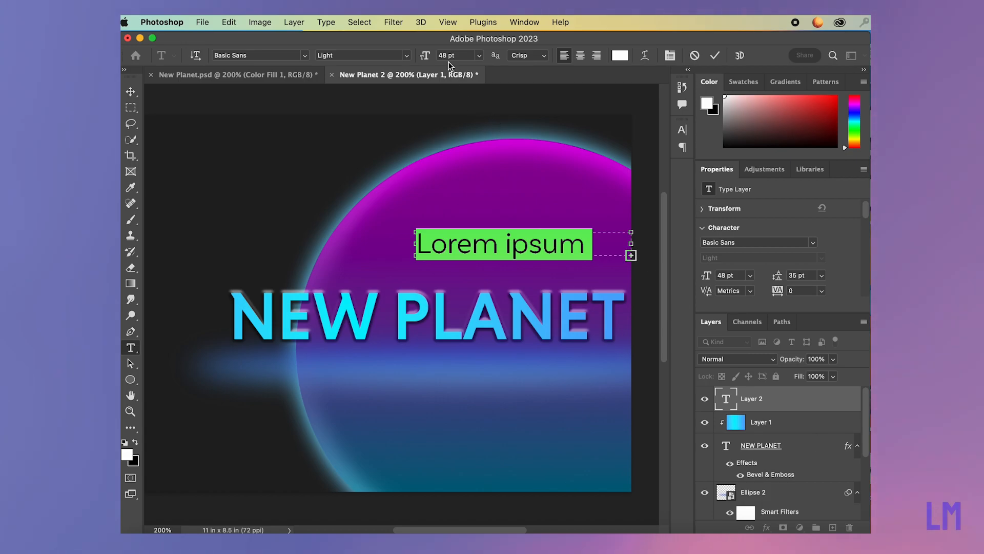
pyautogui.click(448, 55)
pyautogui.write('24')
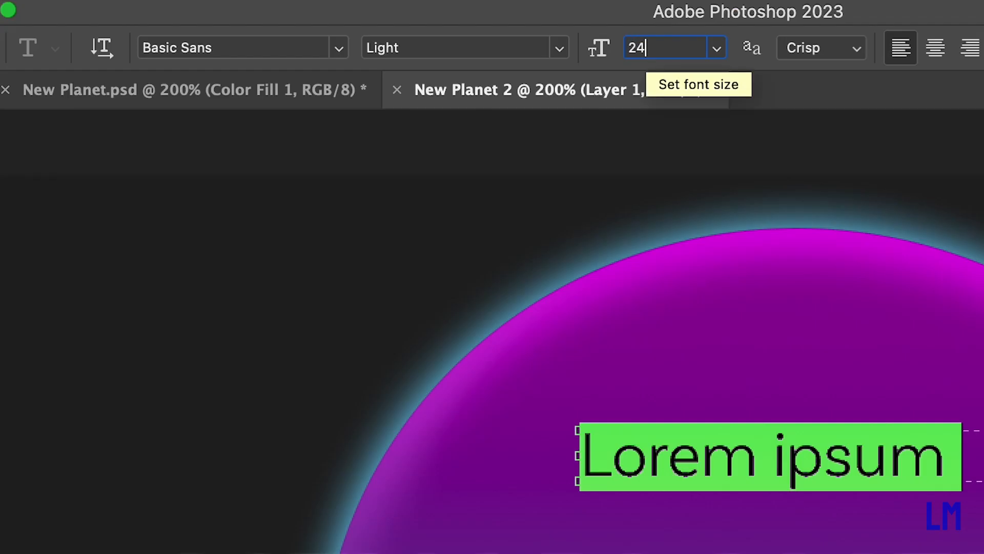
pyautogui.press('Return')
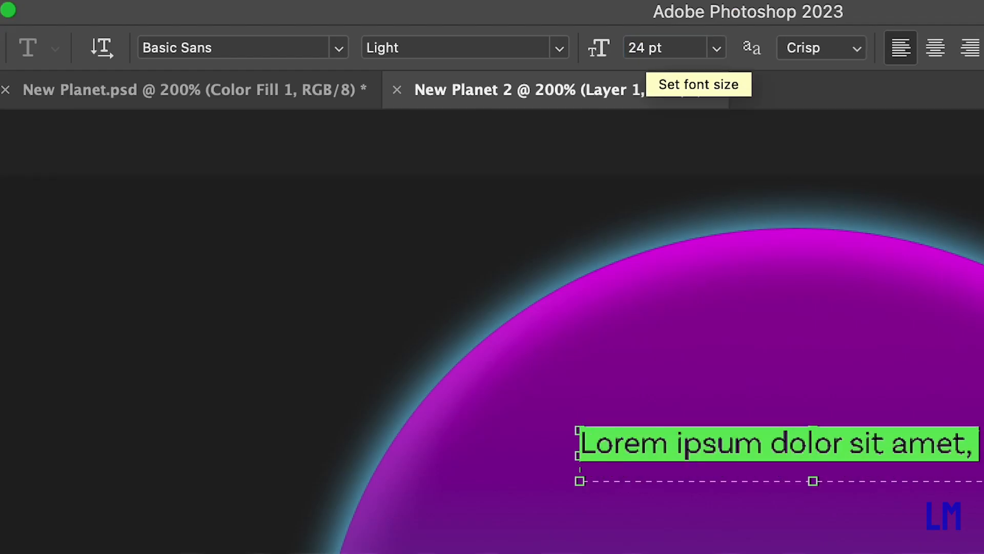
# Replace the placeholder text with the tagline "A journey like no other." and commit it.
pyautogui.press('BackSpace')
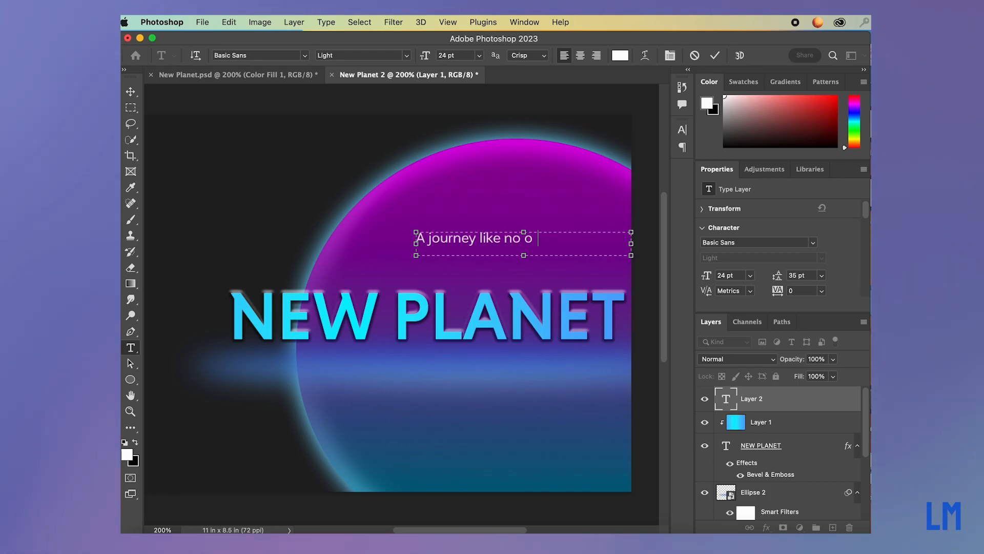
pyautogui.write('.')
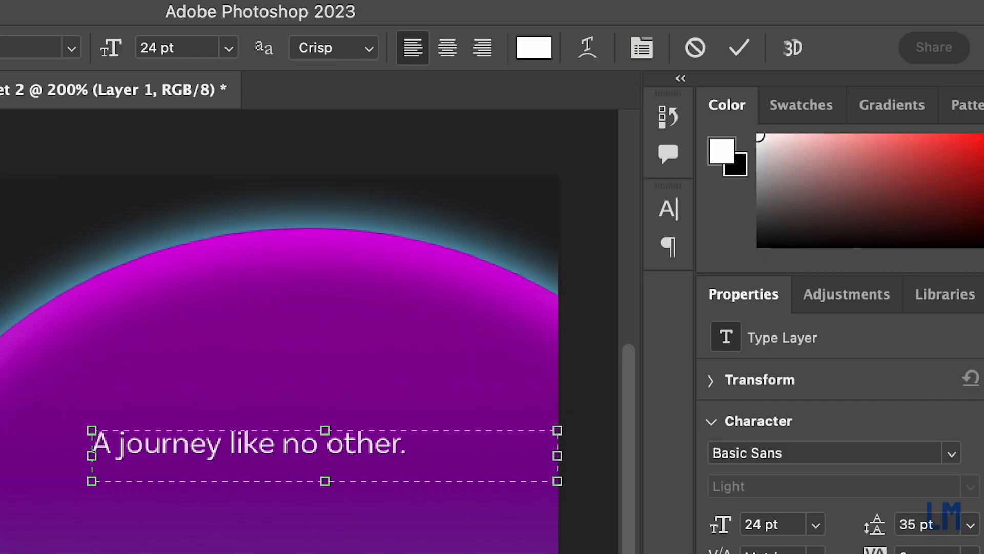
pyautogui.click(715, 56)
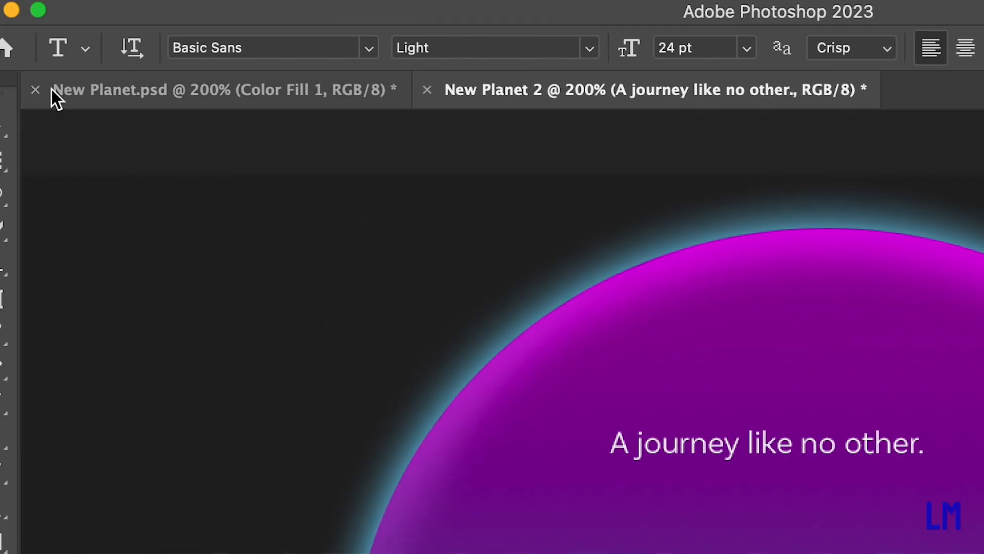
# Move the tagline onto the blurred ring, just beneath the word PLANET.
pyautogui.click(0, 125)
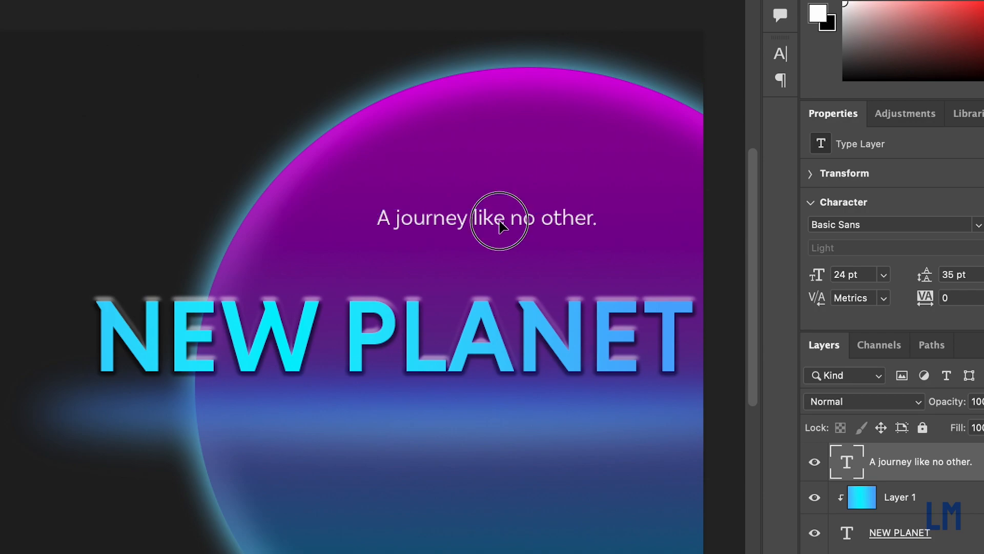
pyautogui.moveTo(828, 429); pyautogui.dragTo(925, 553)
pyautogui.moveTo(567, 414)
pyautogui.mouseDown()
pyautogui.moveTo(593, 410)
pyautogui.moveTo(576, 405)
pyautogui.mouseUp()
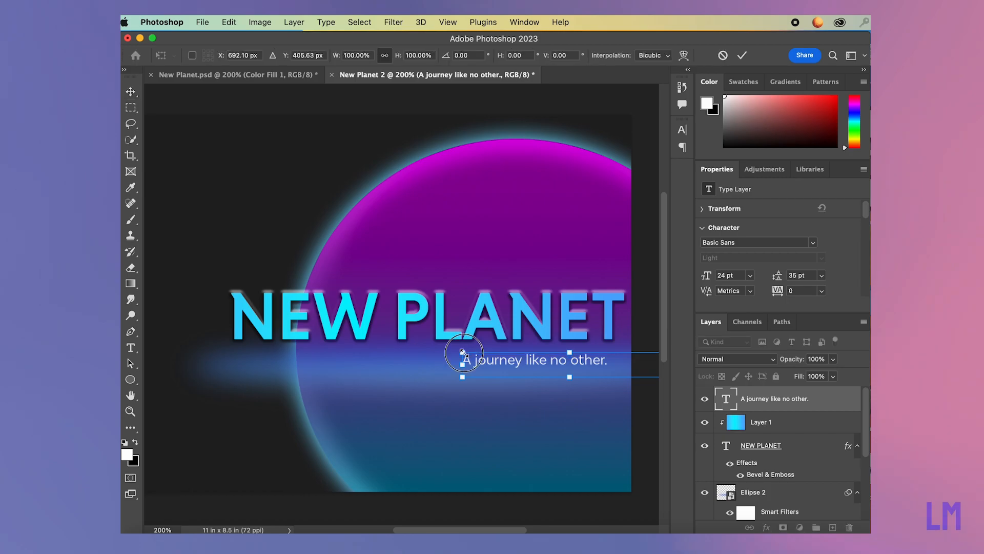
# Enlarge the tagline so it ends near the title's last letter, and nudge it up close beneath the title.
pyautogui.moveTo(463, 352); pyautogui.dragTo(412, 346)
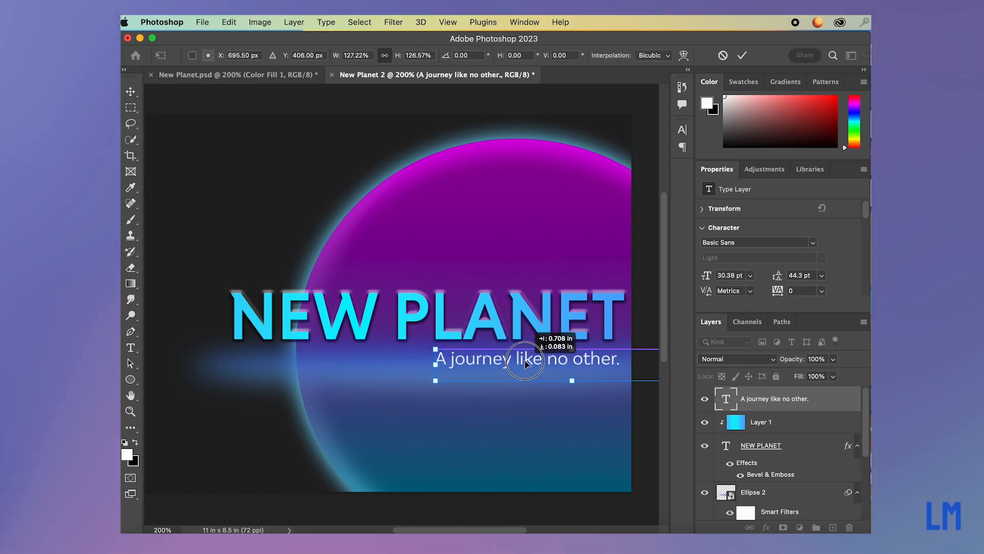
pyautogui.moveTo(525, 364); pyautogui.dragTo(525, 364)
pyautogui.press('Up')
pyautogui.press('Up')
pyautogui.press('Up')
pyautogui.press('Up')
pyautogui.press('Up')
pyautogui.press('Up')
pyautogui.press('Up')
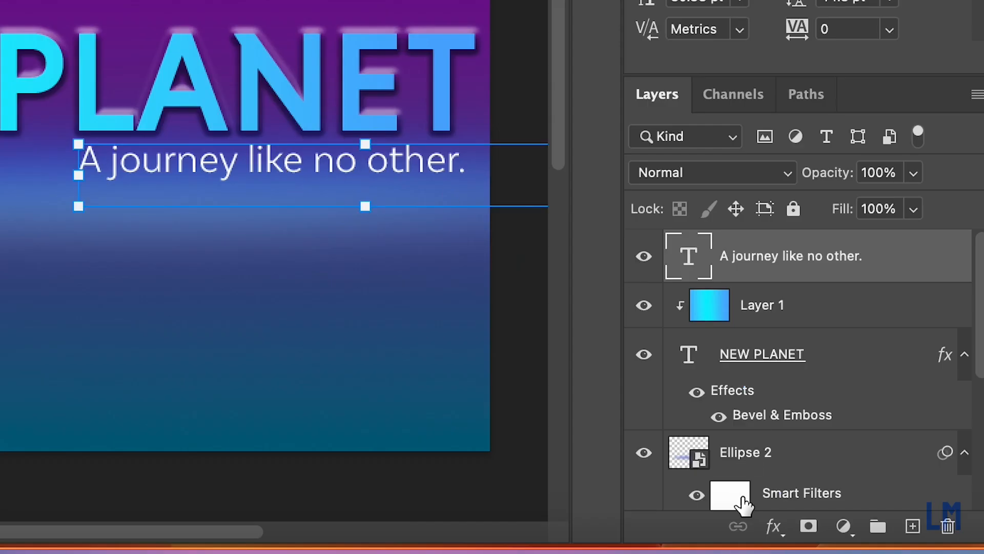
# Add a black drop shadow to the tagline text layer with 19% opacity and 13% spread.
pyautogui.click(781, 528)
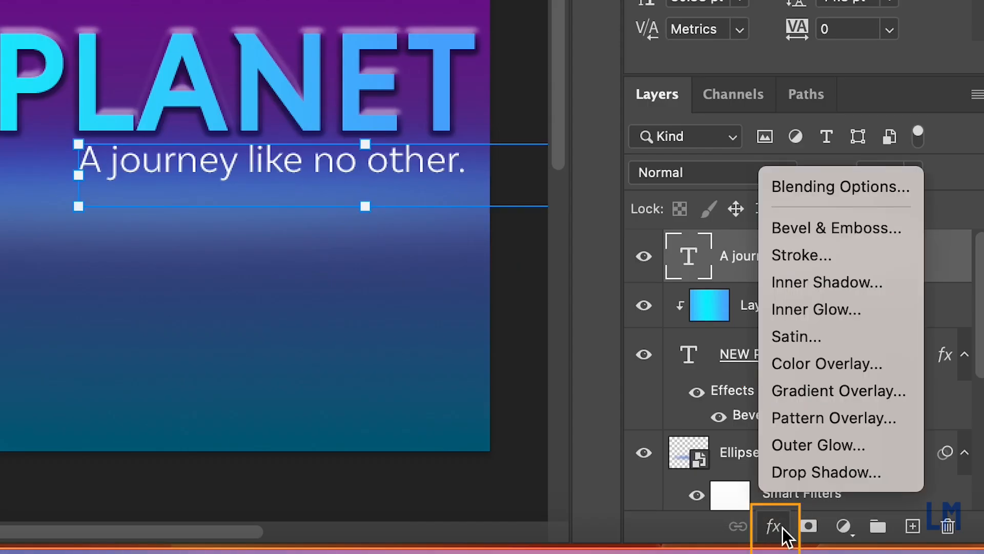
pyautogui.click(794, 475)
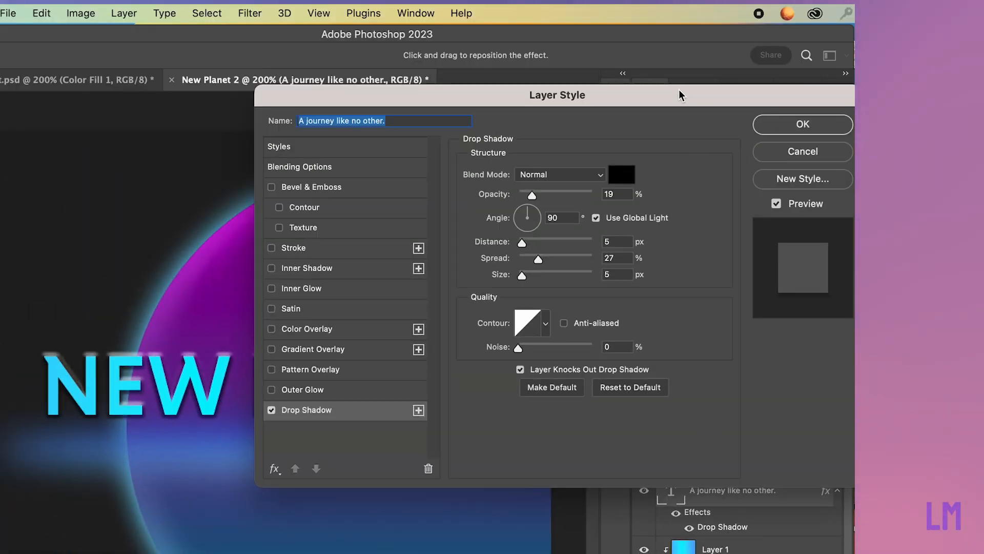
pyautogui.moveTo(679, 91); pyautogui.dragTo(748, 61)
pyautogui.moveTo(665, 216); pyautogui.dragTo(658, 215)
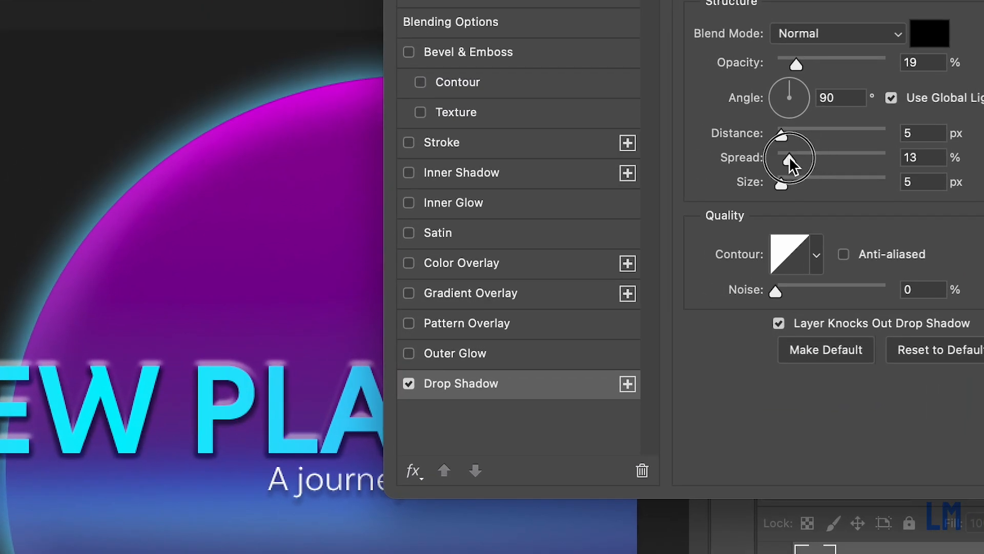
pyautogui.click(789, 158)
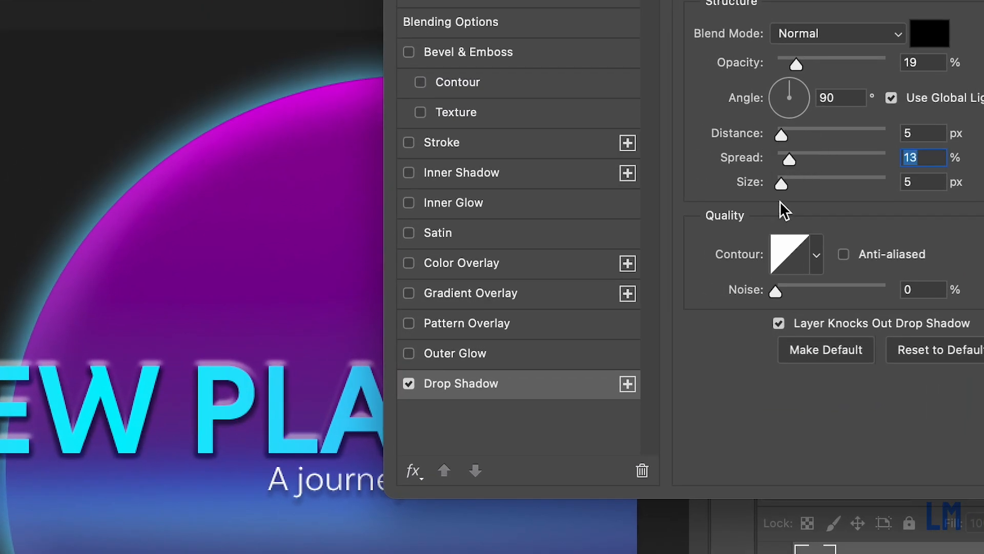
pyautogui.moveTo(958, 1); pyautogui.dragTo(983, 1)
pyautogui.moveTo(869, 54); pyautogui.dragTo(728, 46)
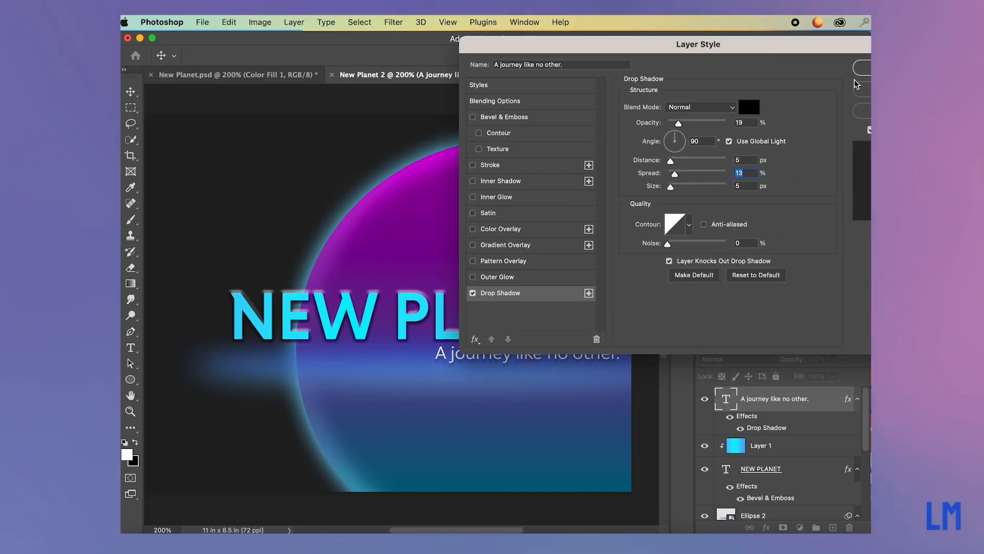
pyautogui.moveTo(822, 55); pyautogui.dragTo(773, 49)
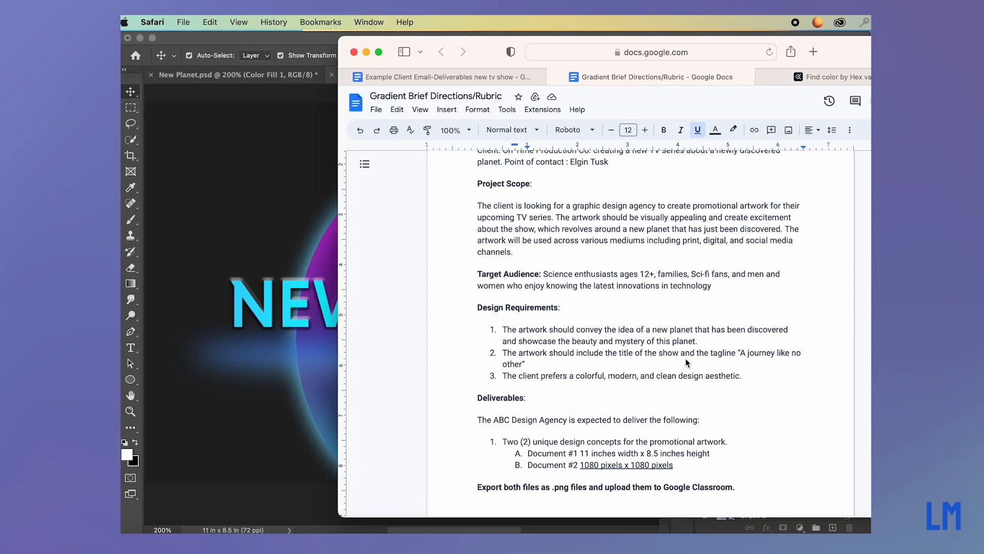
# Switch to Safari and review the design requirements, deliverables and export instructions in the Gradient Brief document.
pyautogui.scroll(2, 687, 362)
pyautogui.scroll(-5, 687, 362)
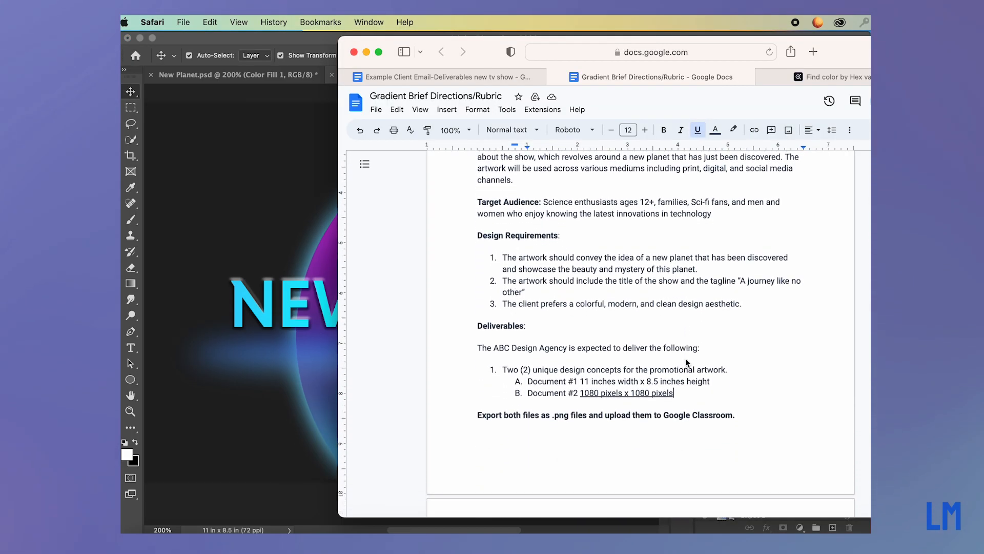
pyautogui.scroll(-8, 684, 358)
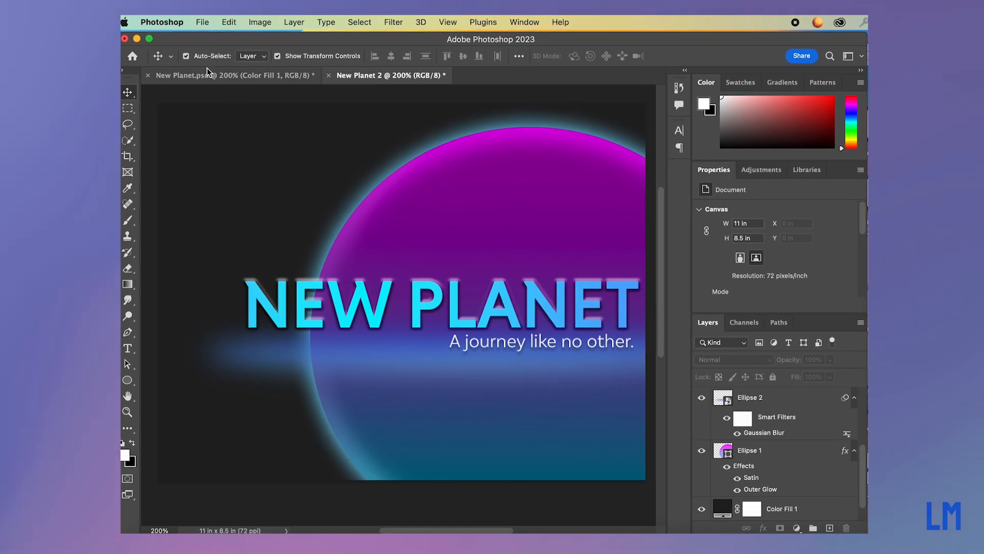
# Back in Photoshop, start Export As for the New Planet 2 artwork and choose PNG as the format.
pyautogui.click(208, 23)
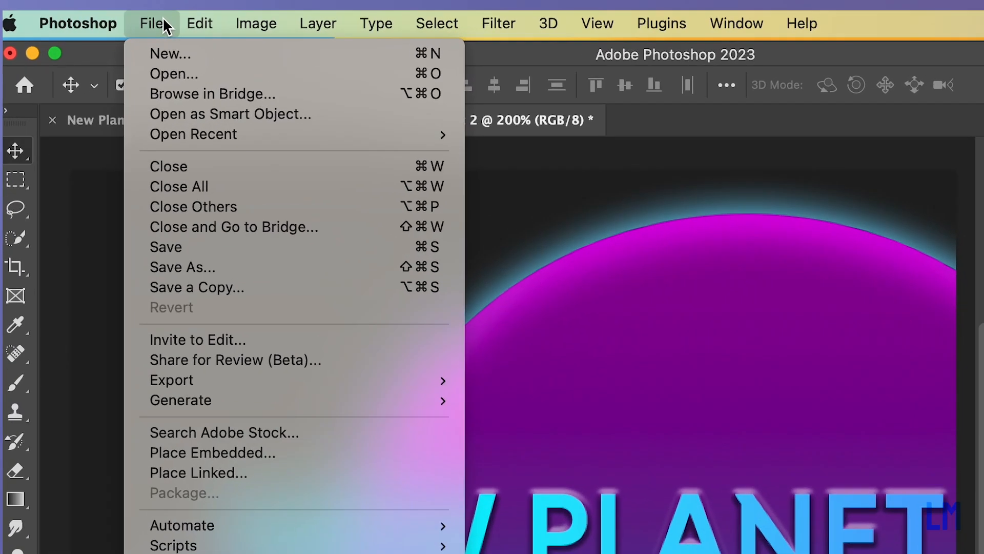
pyautogui.moveTo(200, 381)
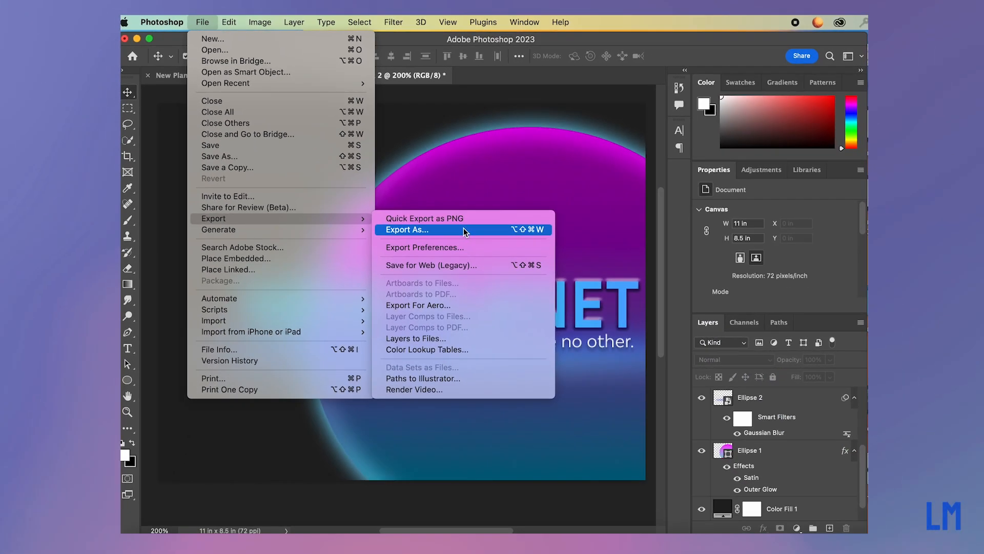
pyautogui.click(626, 400)
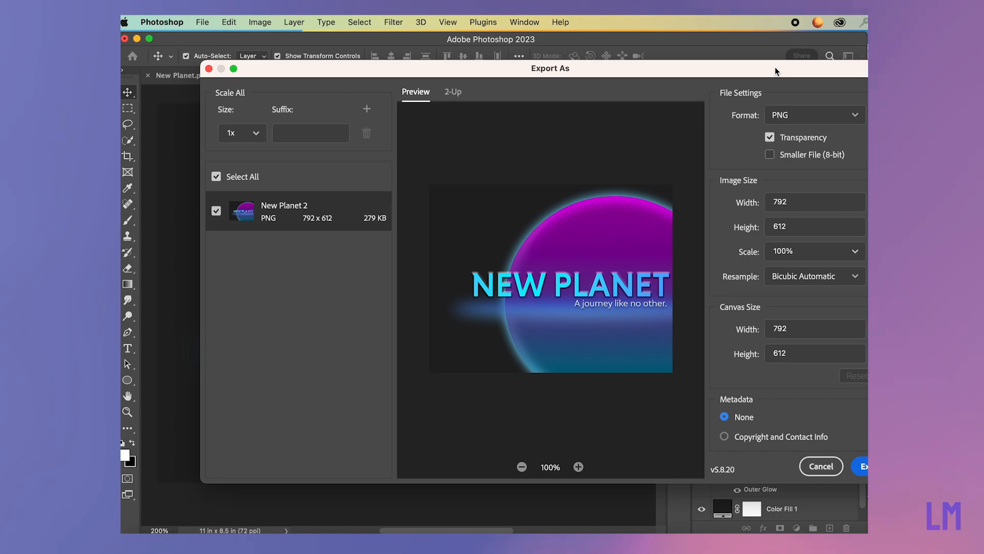
pyautogui.moveTo(776, 68); pyautogui.dragTo(736, 67)
pyautogui.click(768, 115)
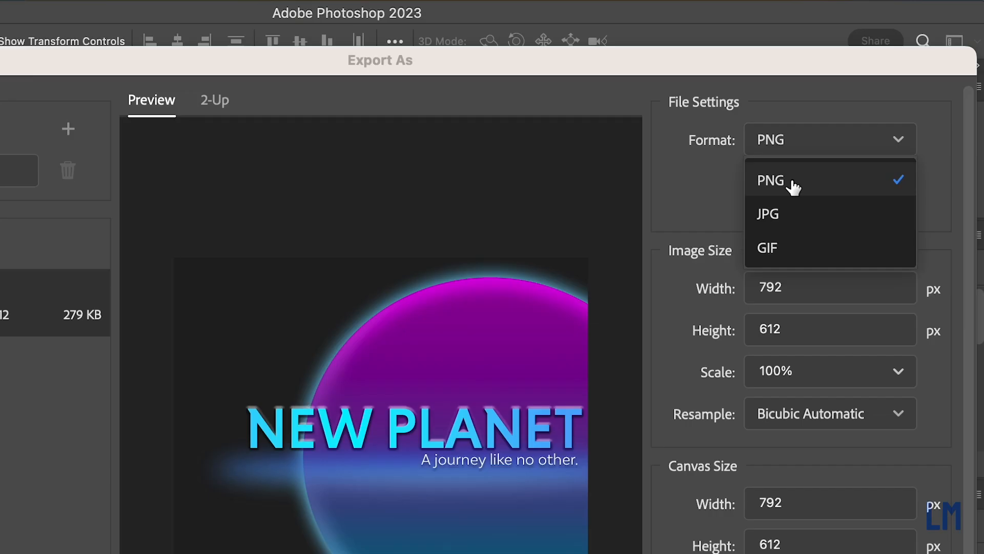
pyautogui.click(818, 93)
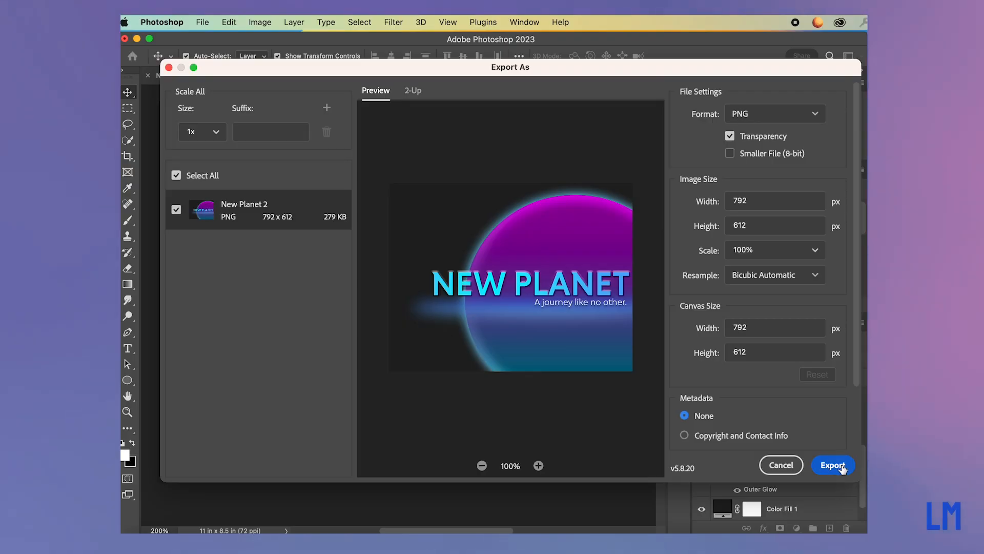
# Export the artwork to the Desktop under the file name New Planet 2a.
pyautogui.click(842, 467)
pyautogui.click(608, 154)
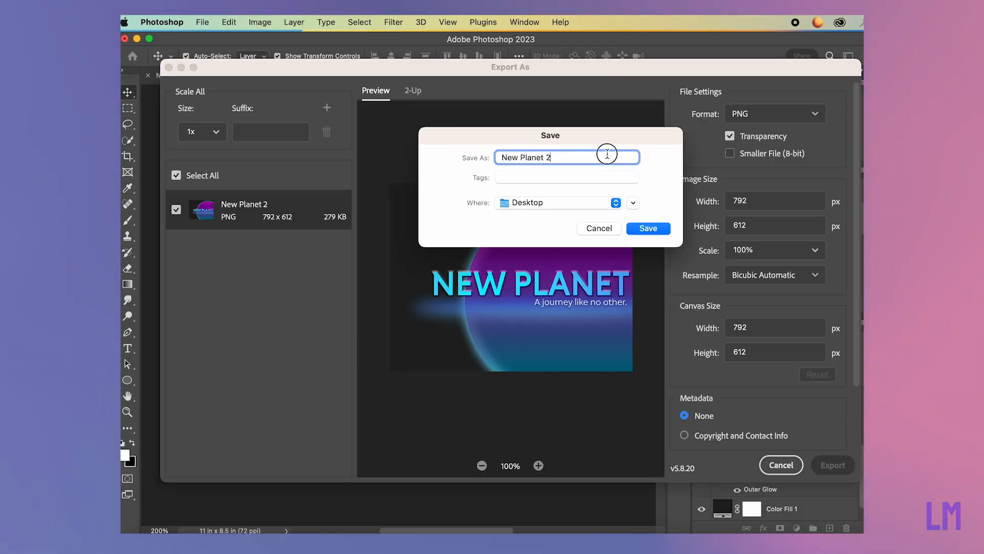
pyautogui.write('a')
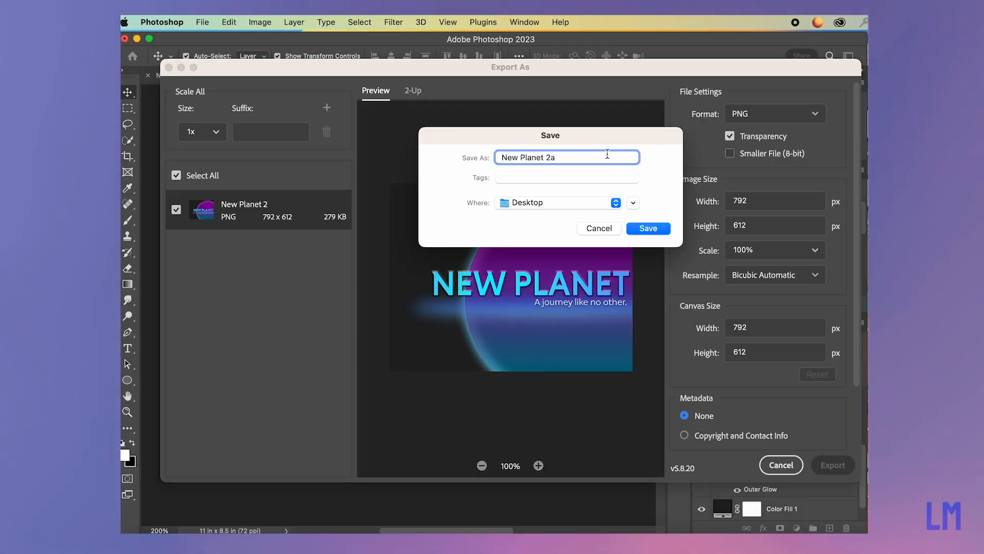
pyautogui.click(655, 231)
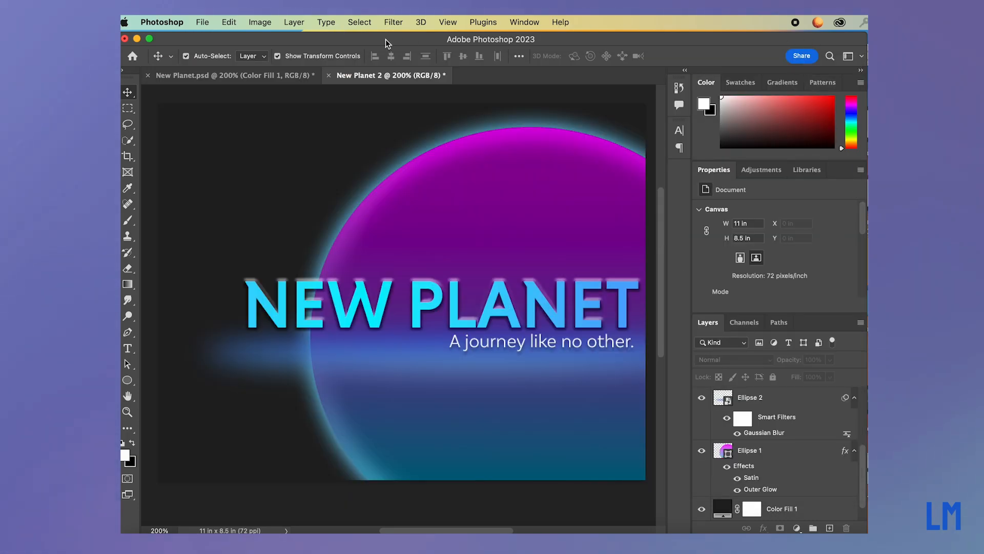
# Open the exported New Planet 2a.png from the desktop in Preview and enlarge its window to inspect the artwork.
pyautogui.doubleClick(737, 57)
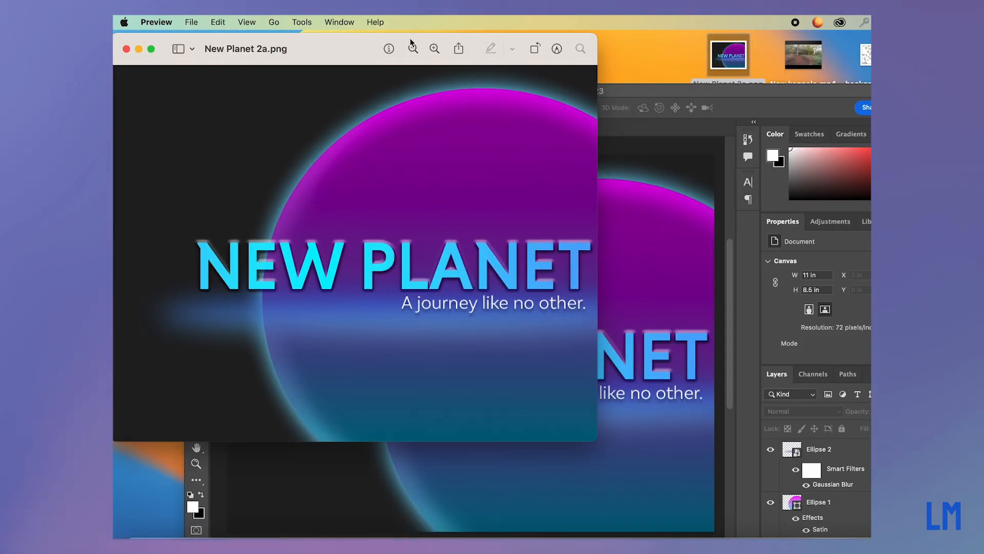
pyautogui.moveTo(353, 37); pyautogui.dragTo(437, 65)
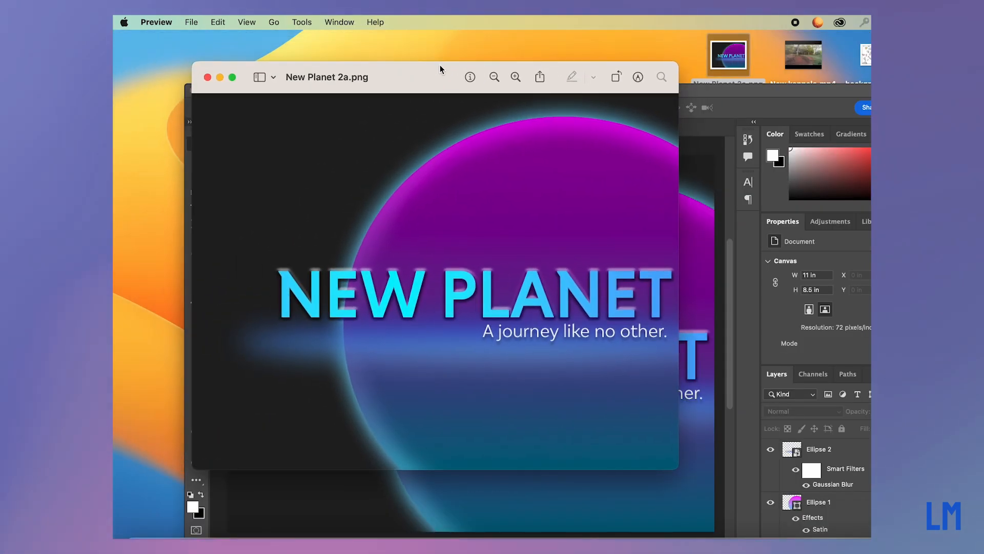
pyautogui.moveTo(675, 467); pyautogui.dragTo(785, 533)
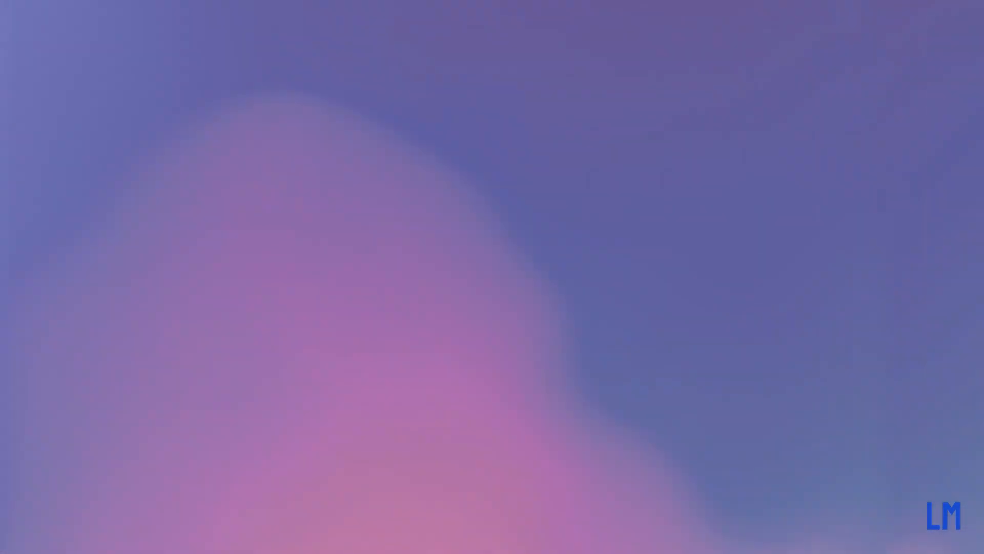